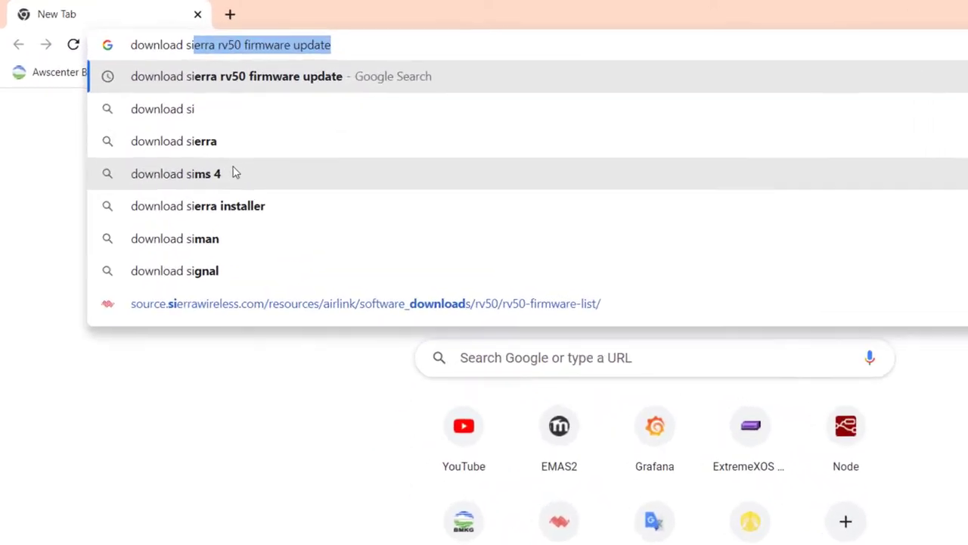
# Step: Search for 'download sierra rv50 firmware update' in a new Chrome tab
pyautogui.write('rv50')
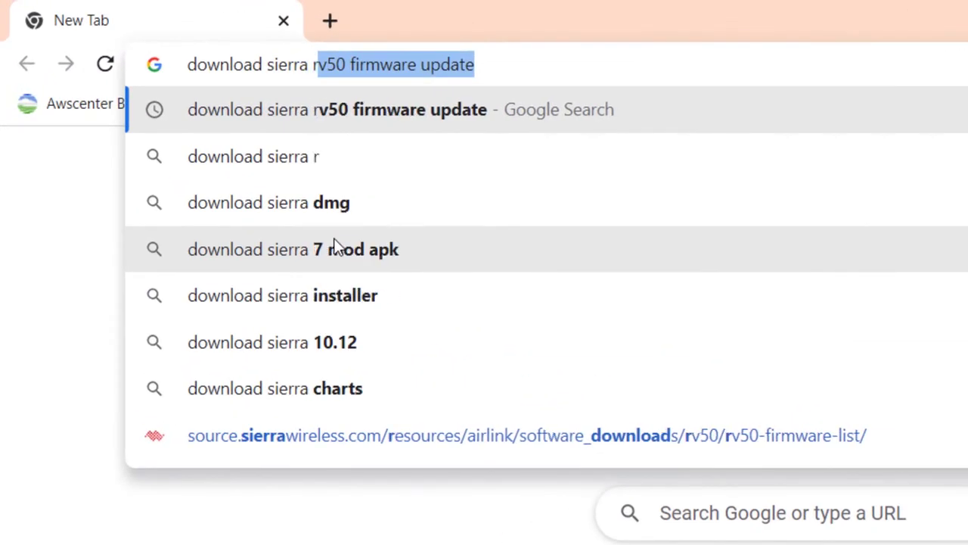
pyautogui.write(' firm')
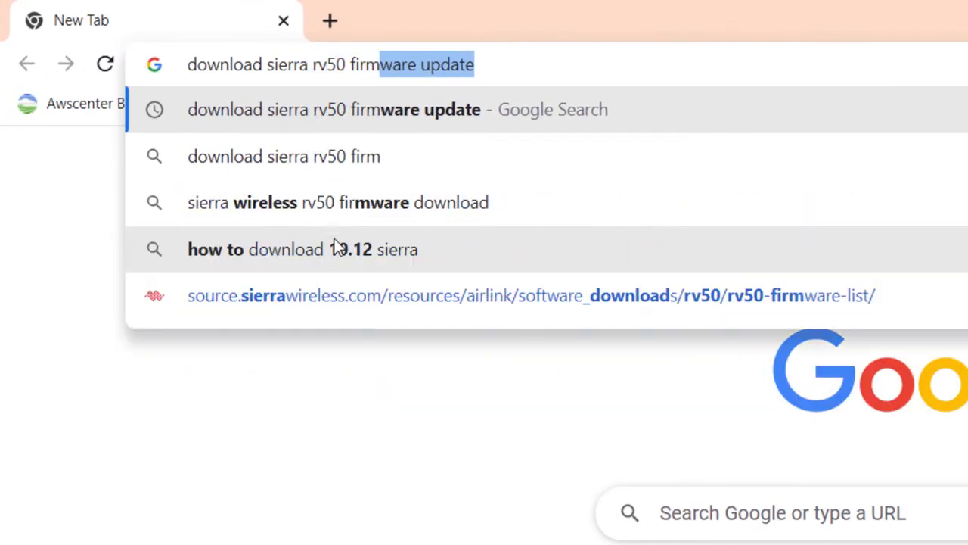
# Step: Run the search and open the AirLink RV50/RV50X Firmware Packages result
pyautogui.press('Return')
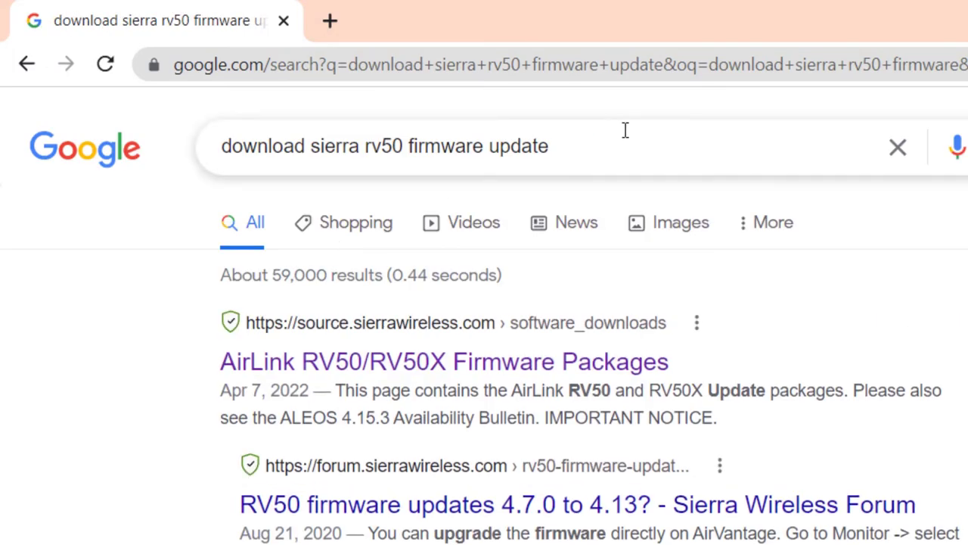
pyautogui.click(628, 129)
pyautogui.click(4, 484)
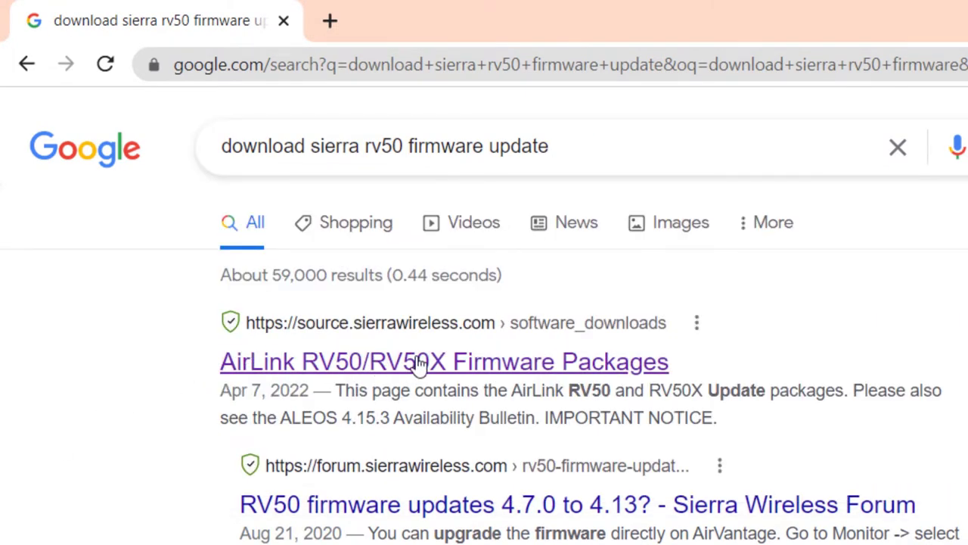
pyautogui.click(572, 374)
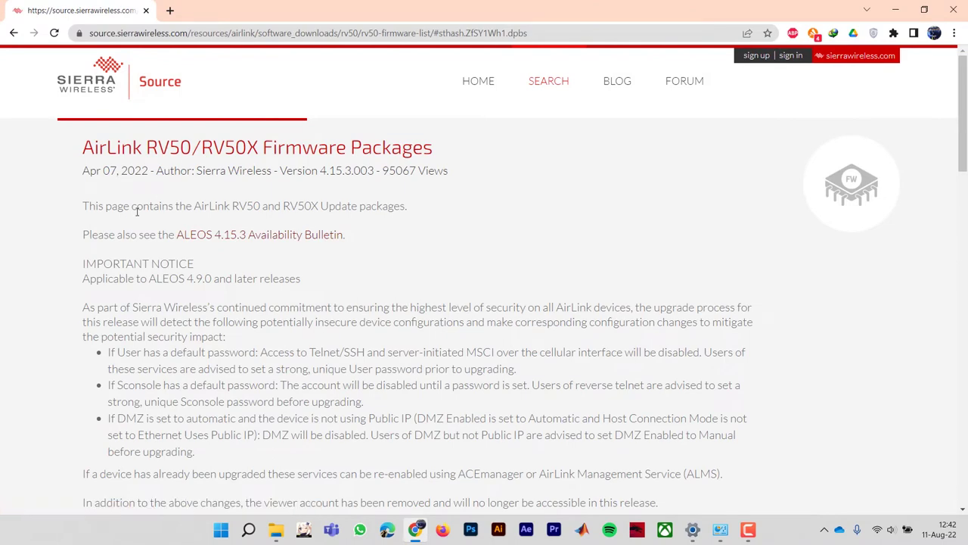
# Step: Review the RV50, RV50X and APAC sections of the firmware packages page
pyautogui.scroll(-3, 63, 326)
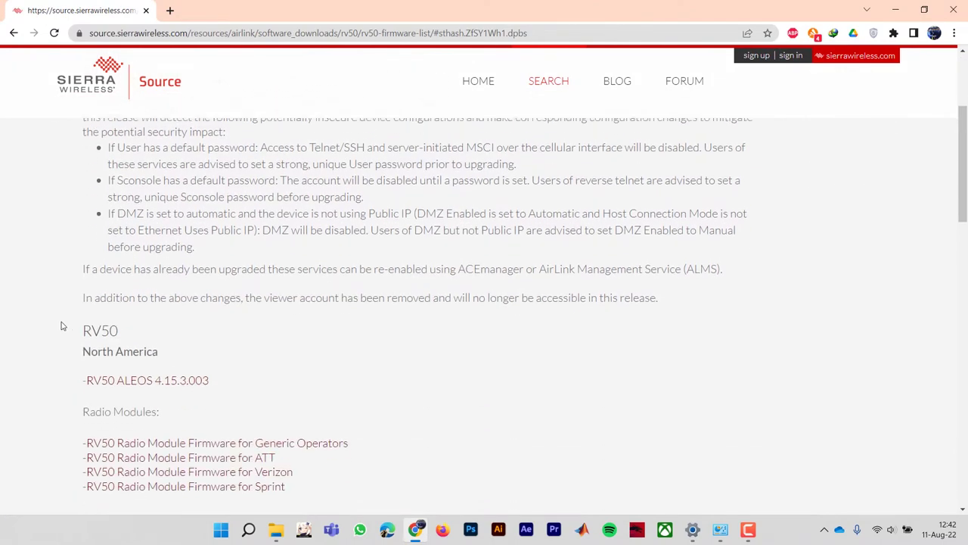
pyautogui.scroll(-2, 63, 326)
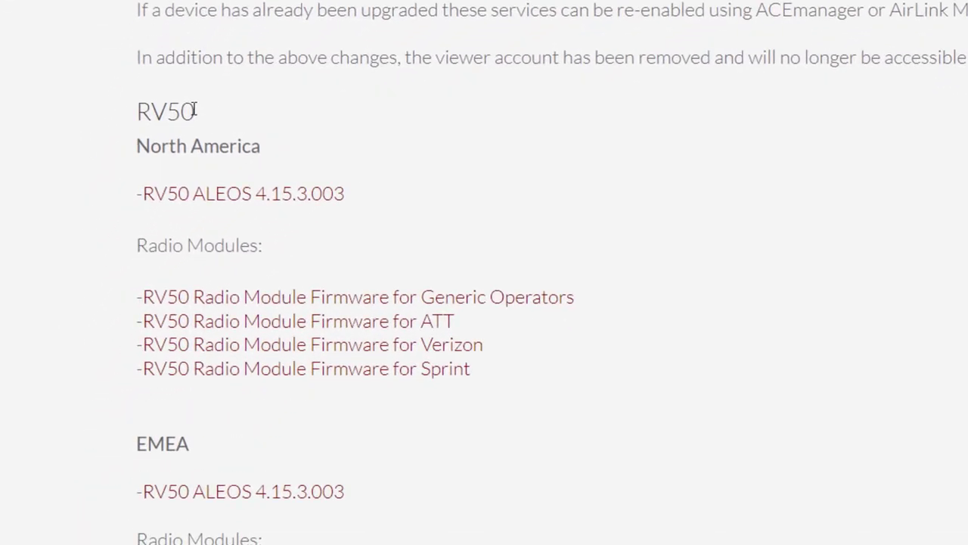
pyautogui.moveTo(195, 109); pyautogui.dragTo(144, 4)
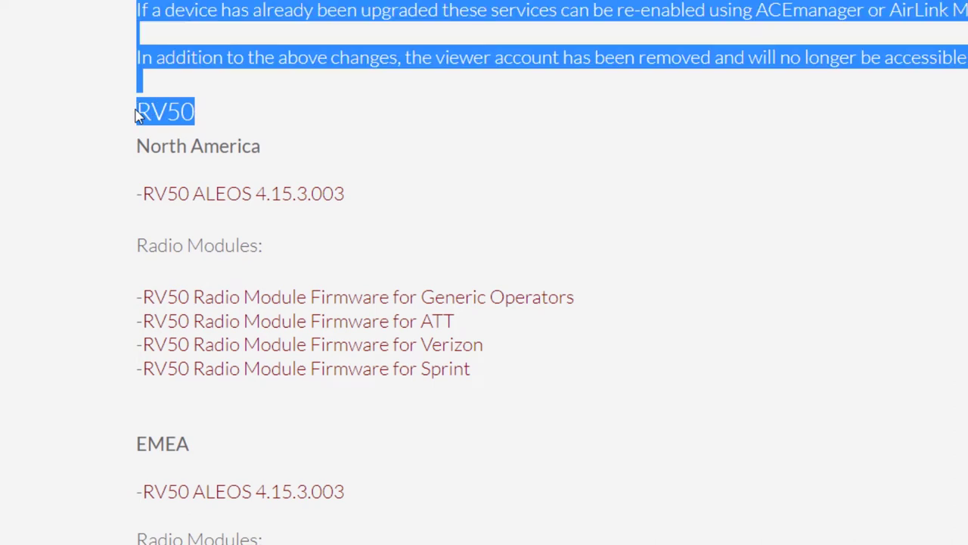
pyautogui.click(238, 121)
pyautogui.scroll(-2, 67, 282)
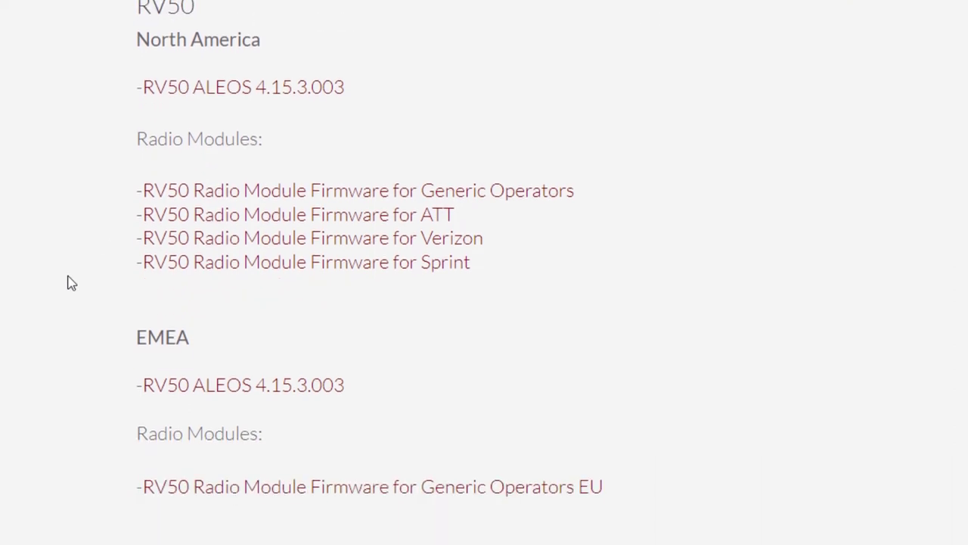
pyautogui.scroll(-6, 68, 283)
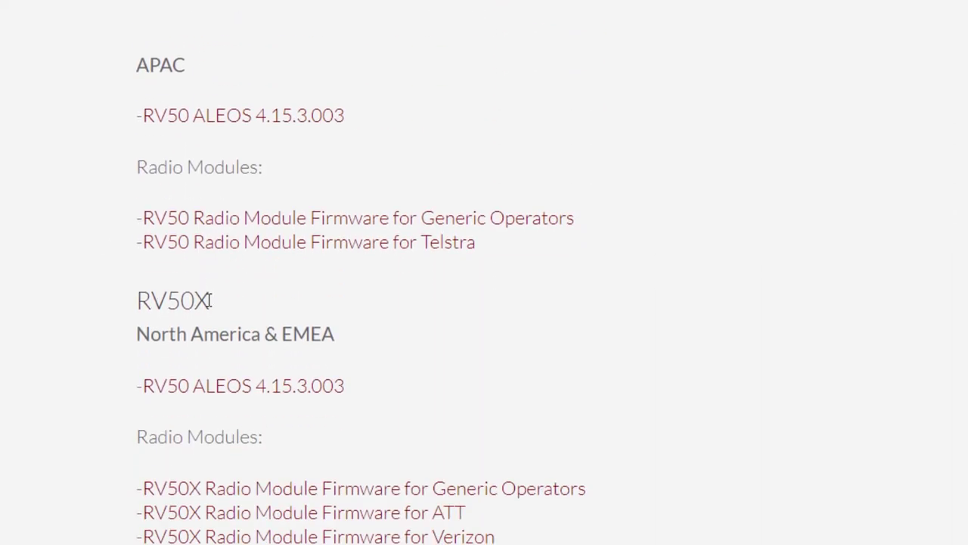
pyautogui.moveTo(209, 300); pyautogui.dragTo(152, 301)
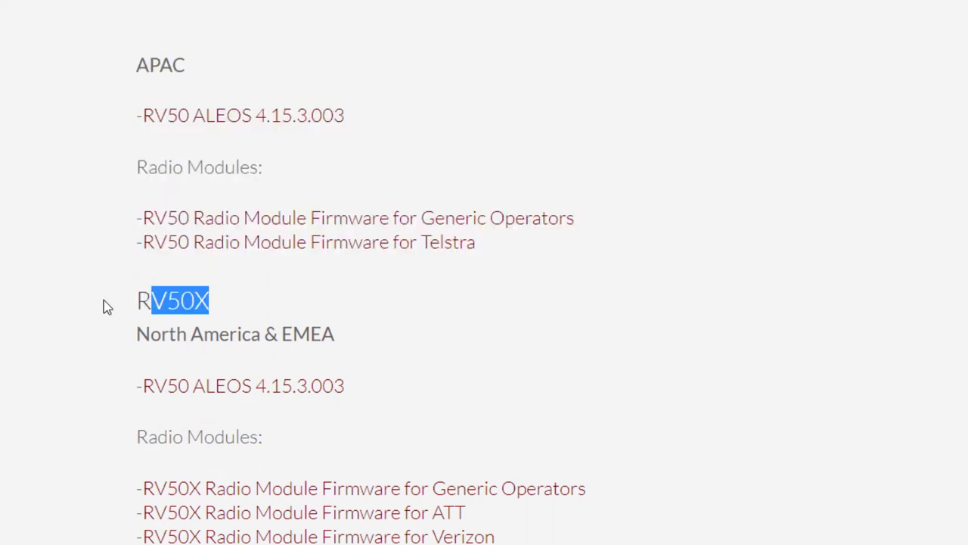
pyautogui.click(106, 306)
pyautogui.scroll(2, 106, 306)
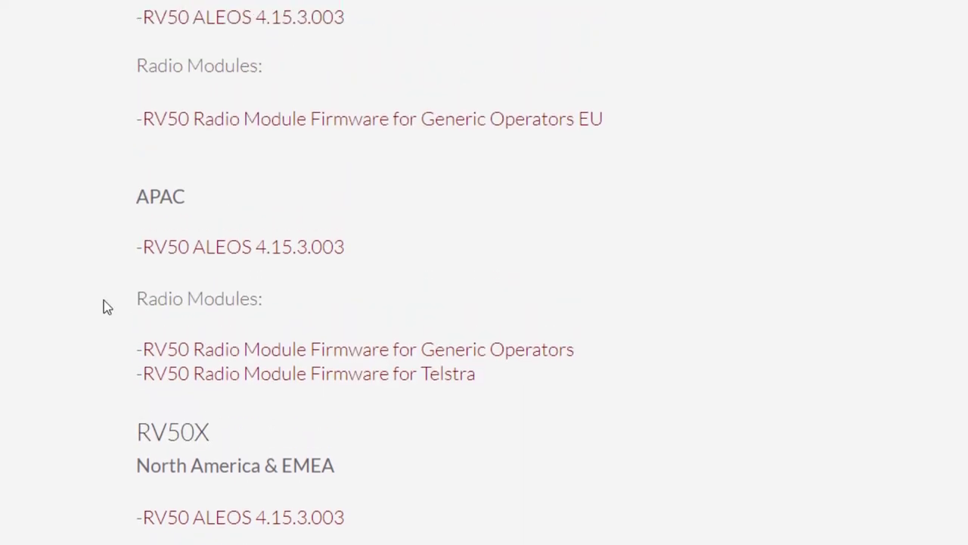
pyautogui.scroll(3, 106, 306)
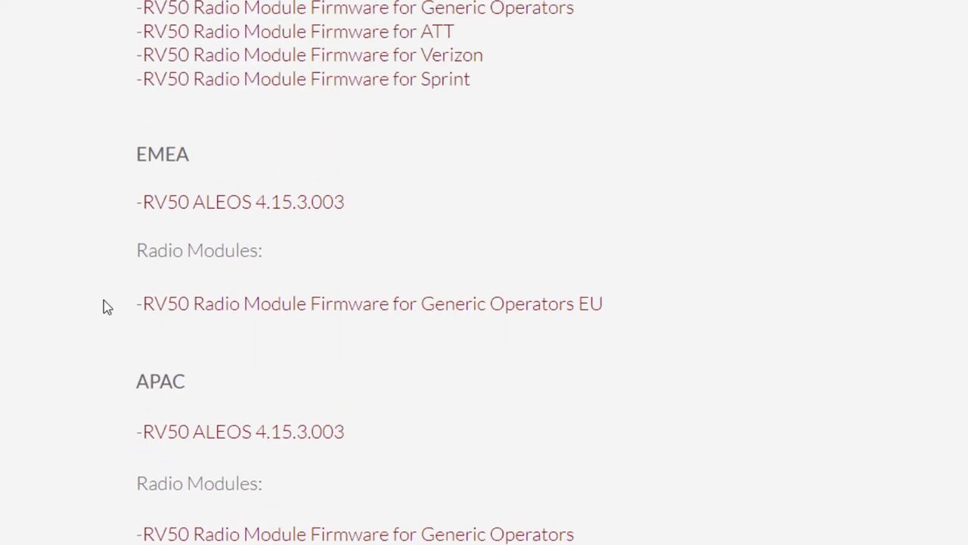
pyautogui.scroll(3, 106, 307)
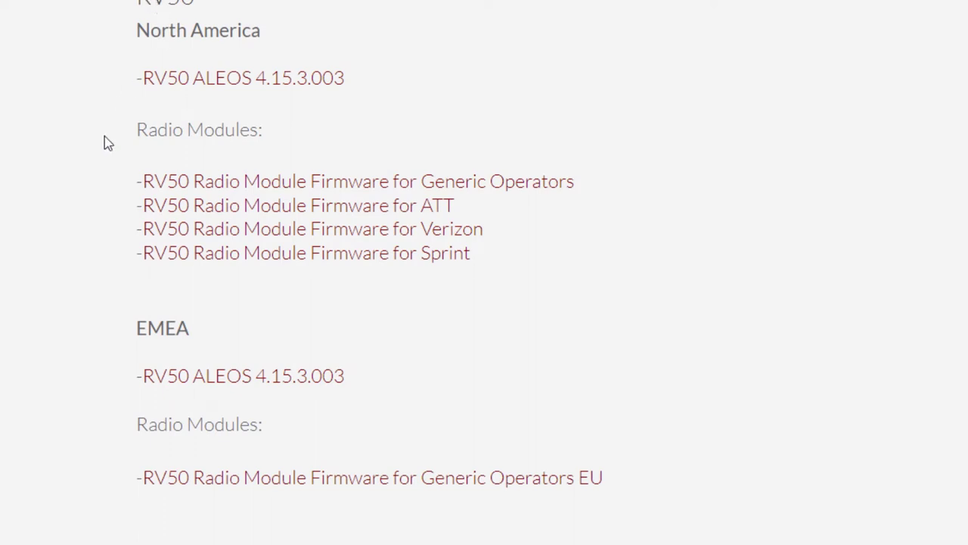
pyautogui.scroll(-2, 104, 142)
pyautogui.scroll(-3, 104, 142)
pyautogui.scroll(-3, 104, 142)
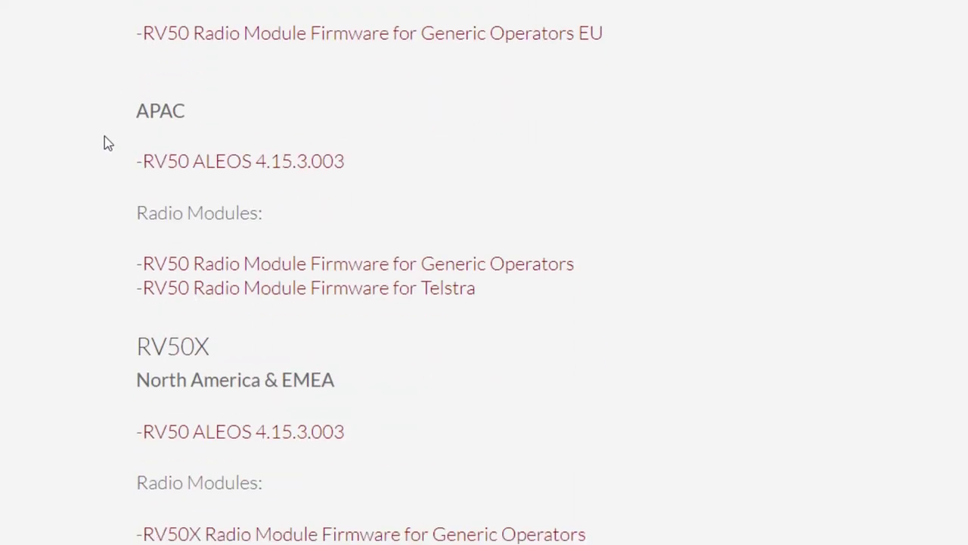
pyautogui.moveTo(184, 94); pyautogui.dragTo(138, 94)
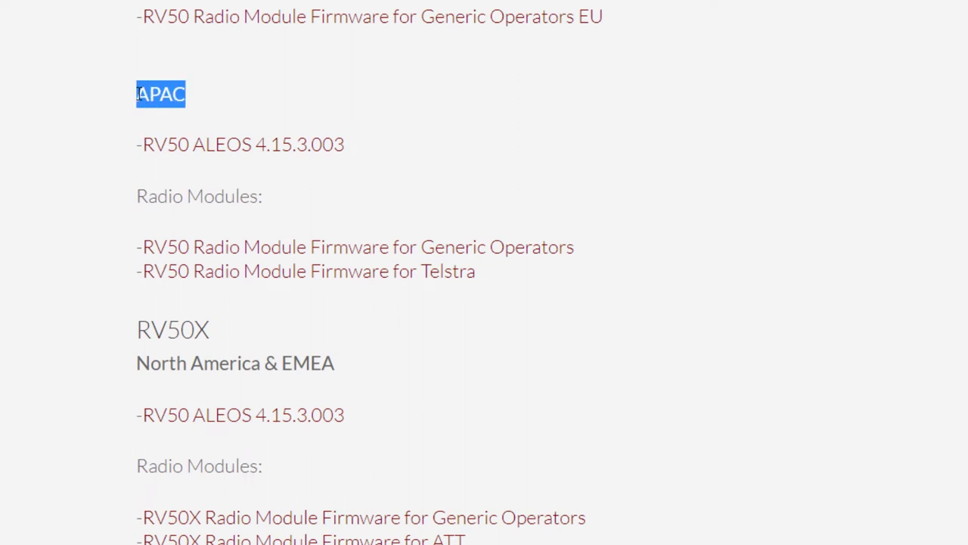
pyautogui.click(128, 129)
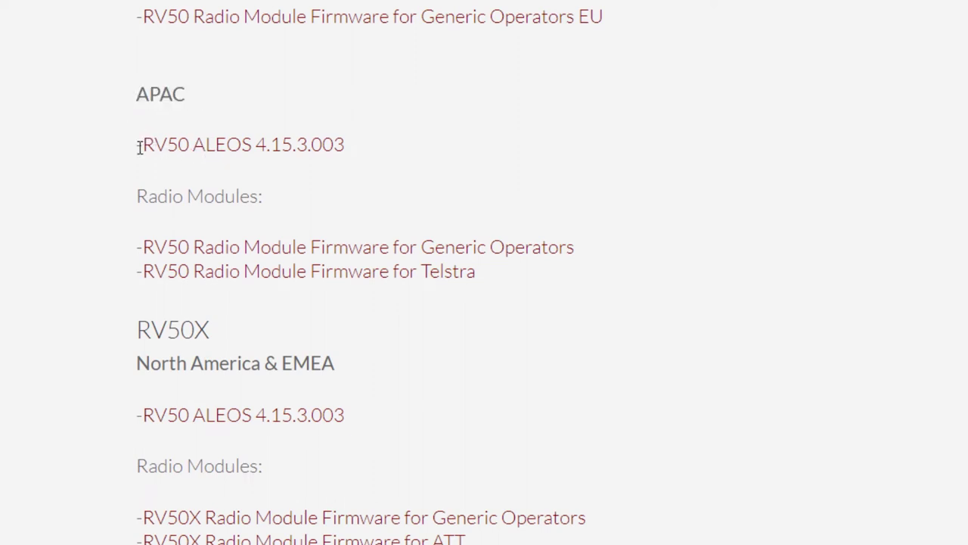
# Step: Fetch the APAC ALEOS 4.15.3.003 and Generic Operators radio firmware, skipping existing duplicates
pyautogui.click(290, 154)
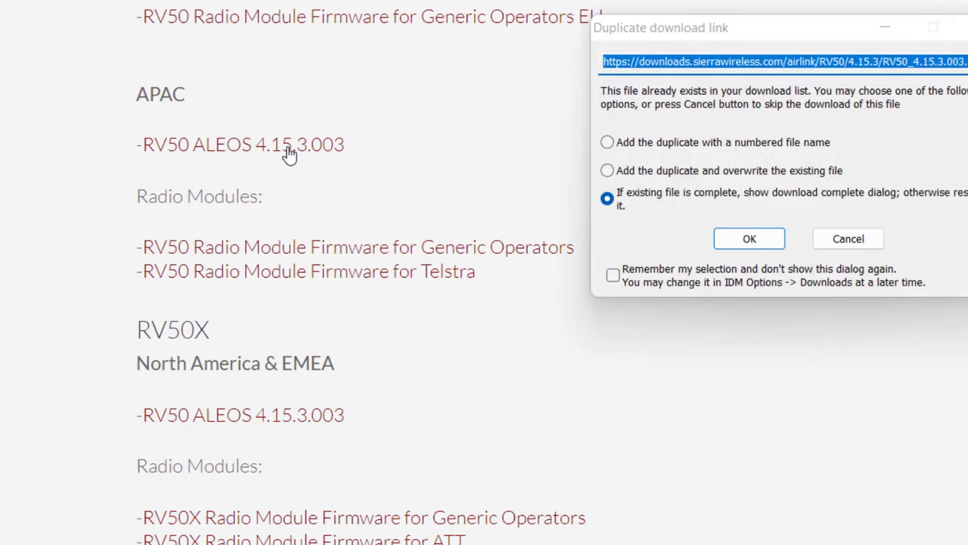
pyautogui.click(848, 239)
pyautogui.scroll(-1, 865, 245)
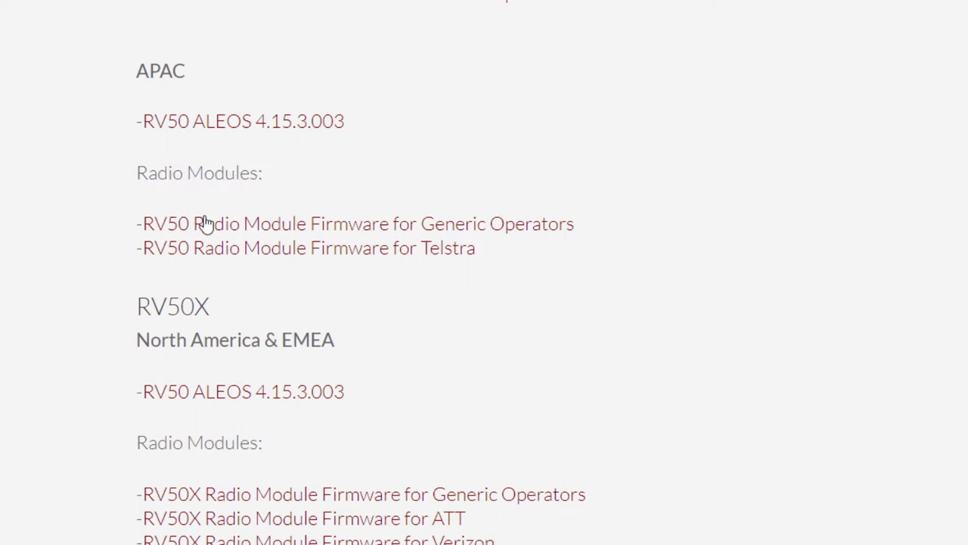
pyautogui.click(557, 232)
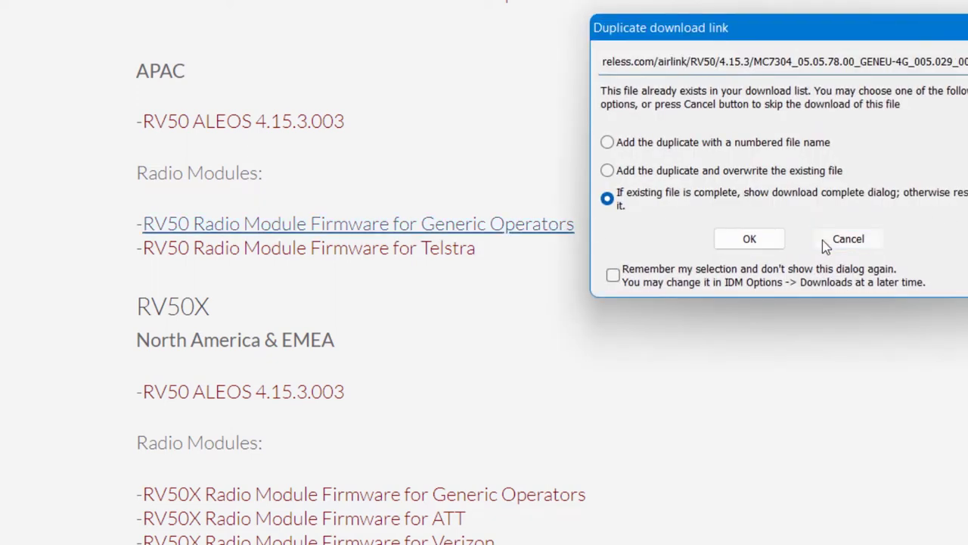
pyautogui.click(822, 240)
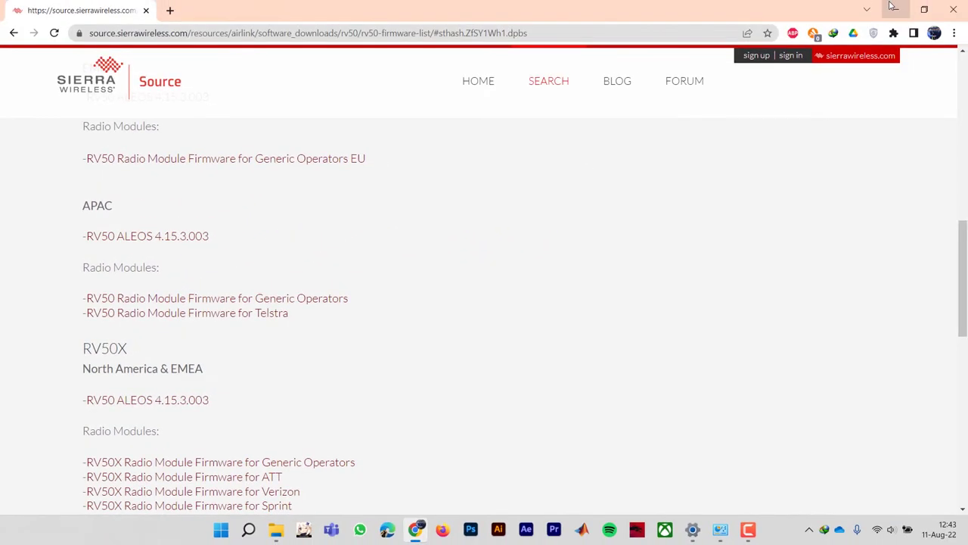
pyautogui.click(893, 8)
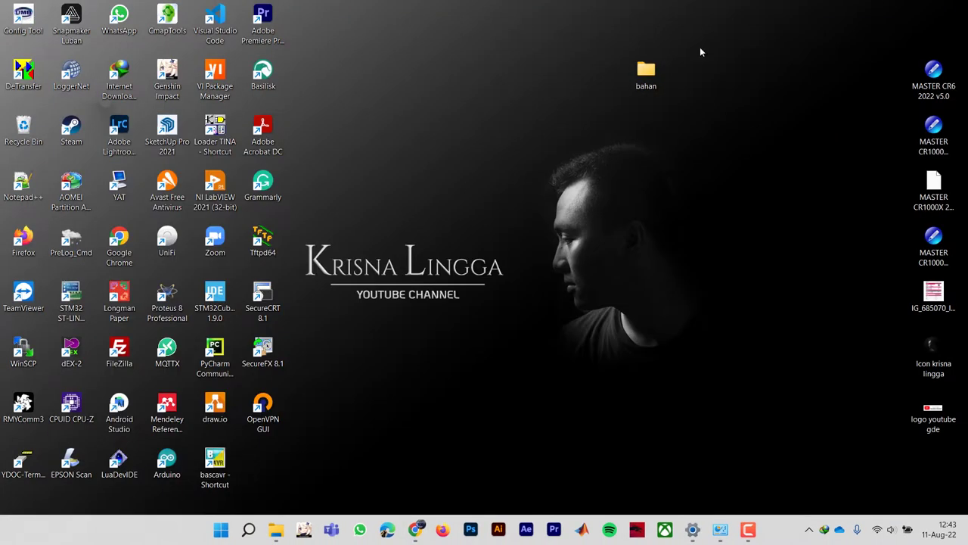
# Step: Inspect RV50_4.15.3.003 in the bahan folder with a wider Name column, then return to Chrome
pyautogui.doubleClick(653, 74)
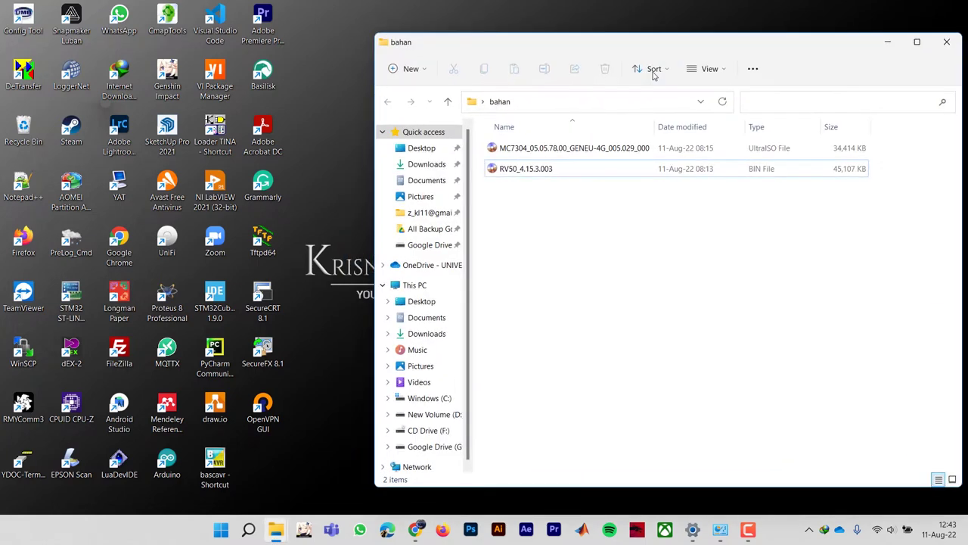
pyautogui.moveTo(655, 42); pyautogui.dragTo(522, 31)
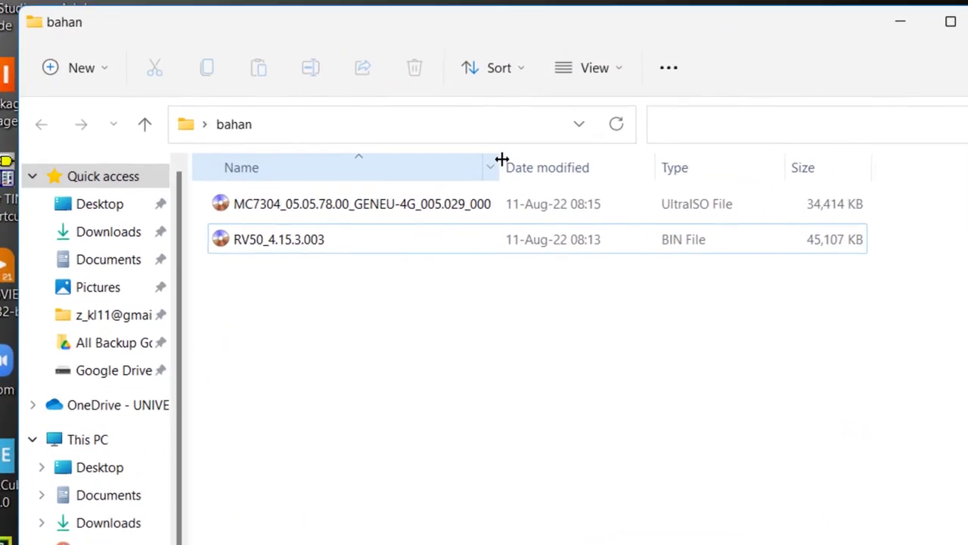
pyautogui.moveTo(501, 160); pyautogui.dragTo(585, 159)
pyautogui.click(420, 239)
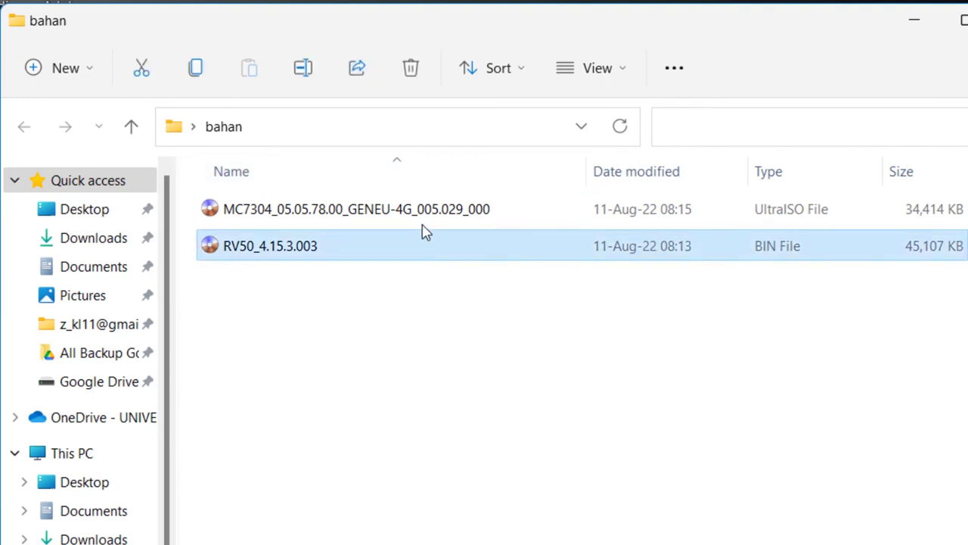
pyautogui.keyDown('ctrl'); pyautogui.click(420, 242); pyautogui.keyUp('ctrl')
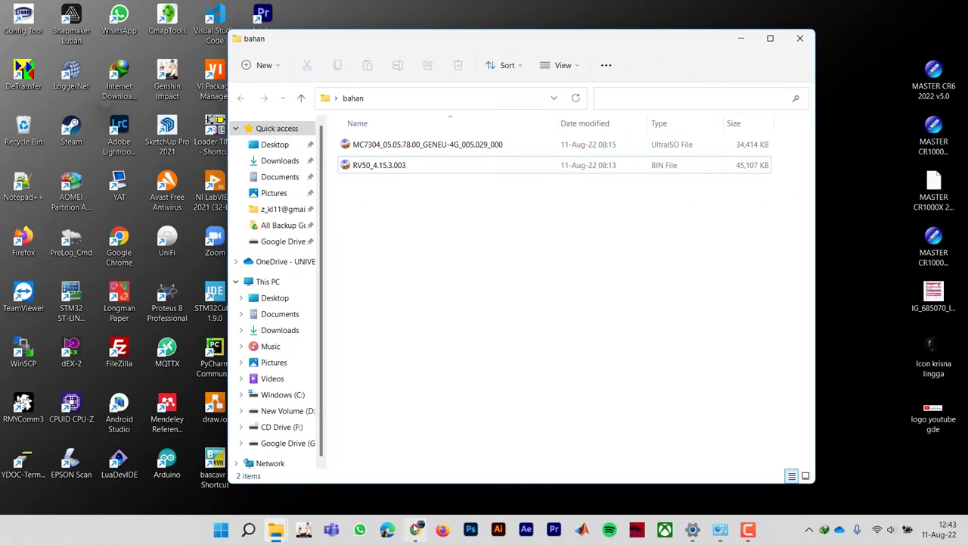
pyautogui.click(415, 529)
pyautogui.click(170, 10)
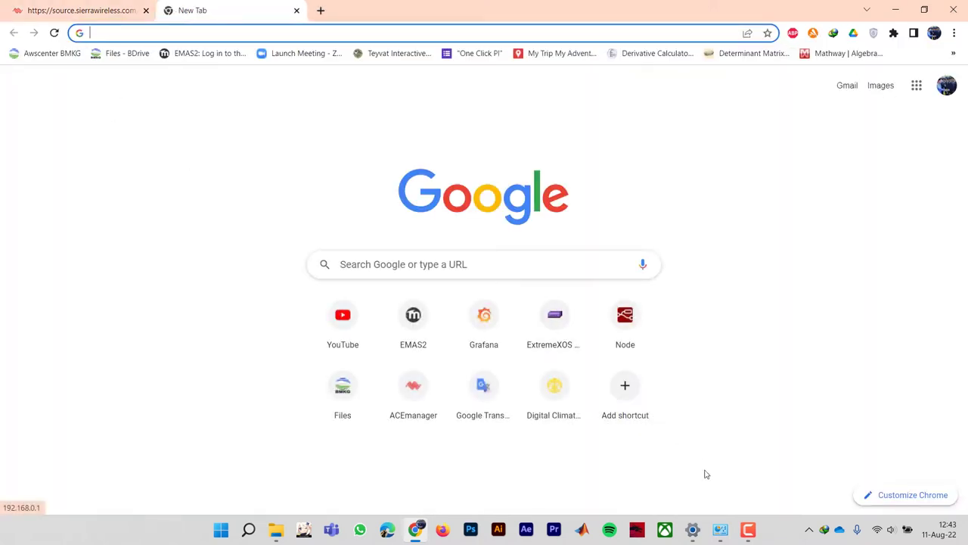
# Step: Confirm Ethernet IPv4 is 192.168.13.32, mask 255.255.255.0, gateway 192.168.13.31, and close the dialogs
pyautogui.click(721, 531)
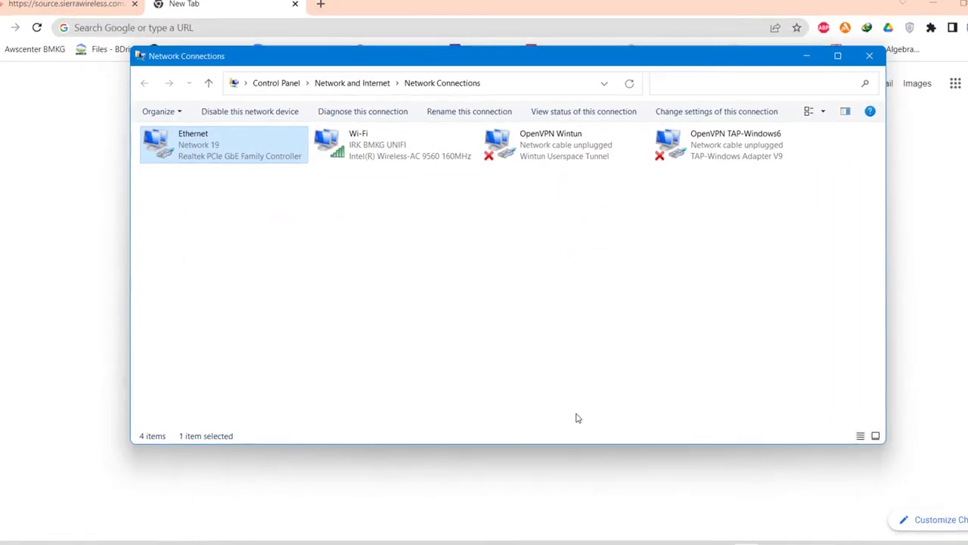
pyautogui.rightClick(222, 171)
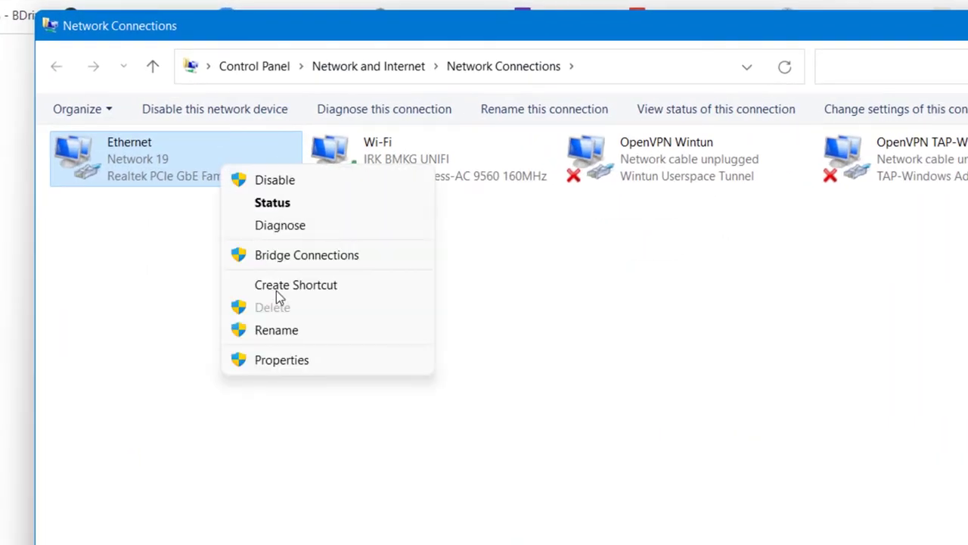
pyautogui.click(289, 357)
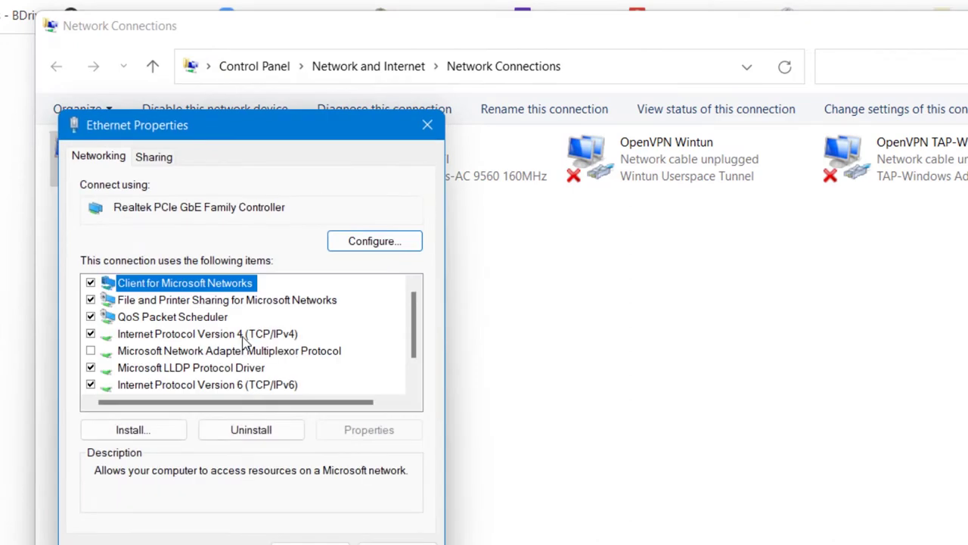
pyautogui.doubleClick(241, 333)
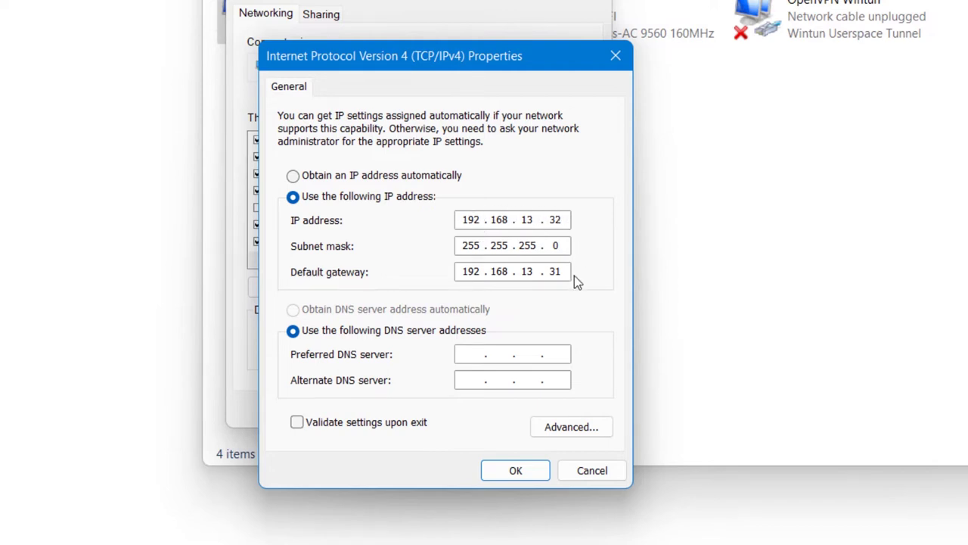
pyautogui.doubleClick(534, 271)
pyautogui.click(534, 270)
pyautogui.click(515, 470)
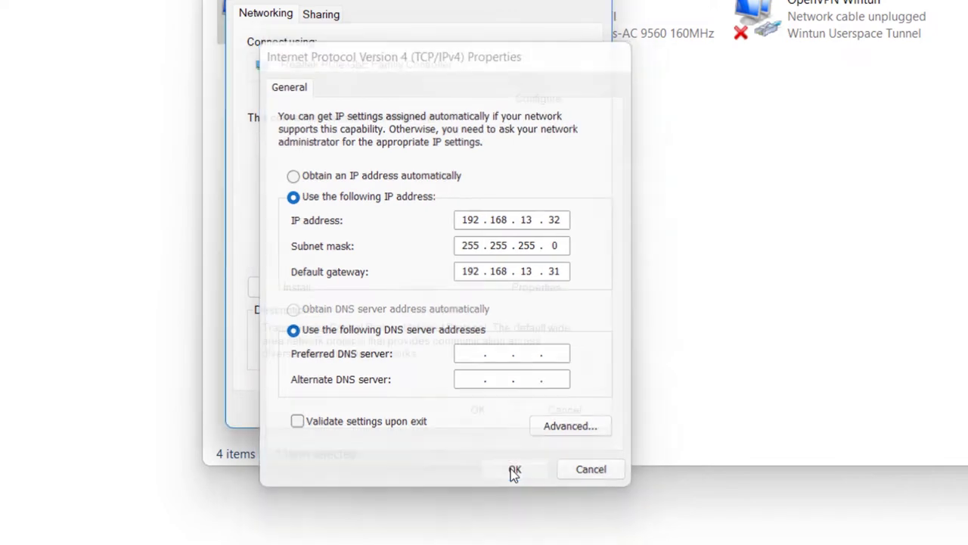
pyautogui.click(481, 412)
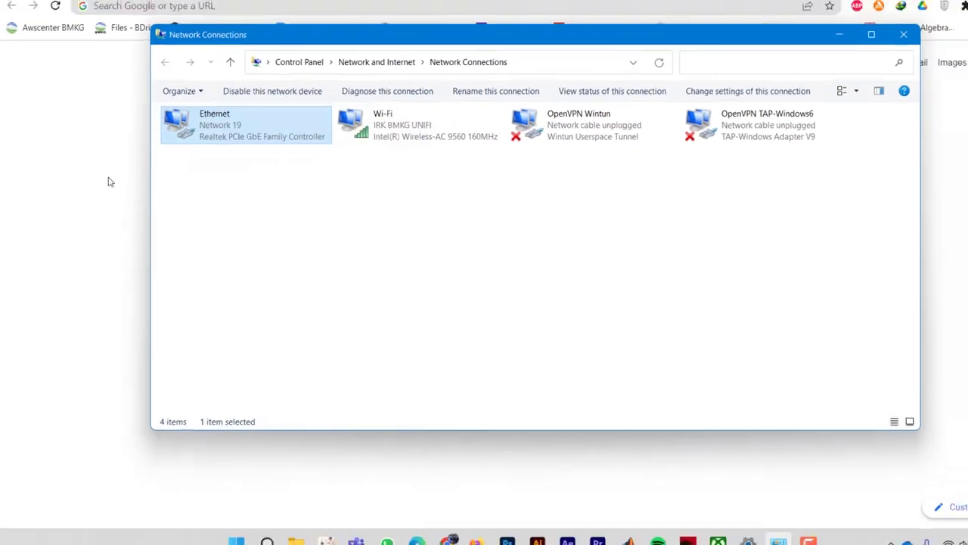
pyautogui.click(106, 191)
# Step: Load 192.168.13.31:9191 in Chrome to reach the ACEmanager login page
pyautogui.click(154, 34)
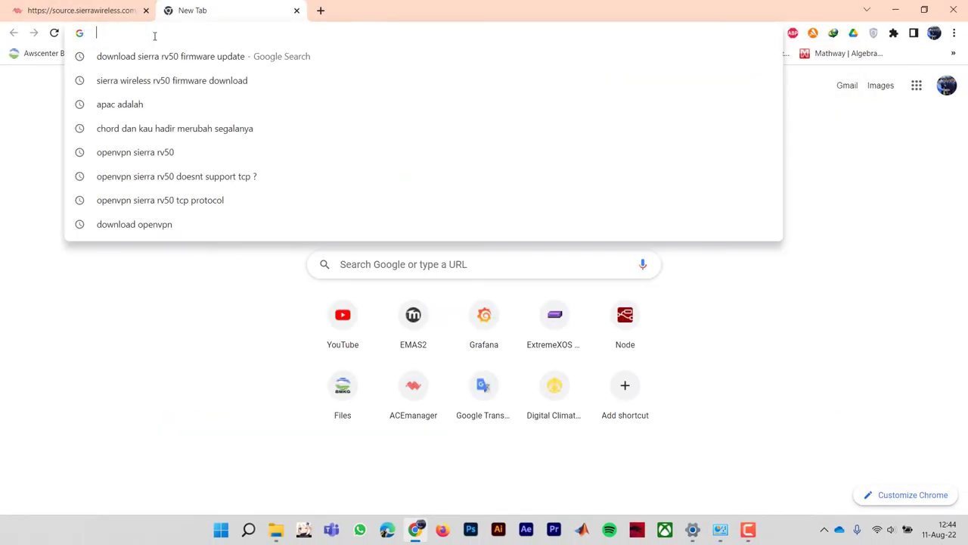
pyautogui.write('192.1')
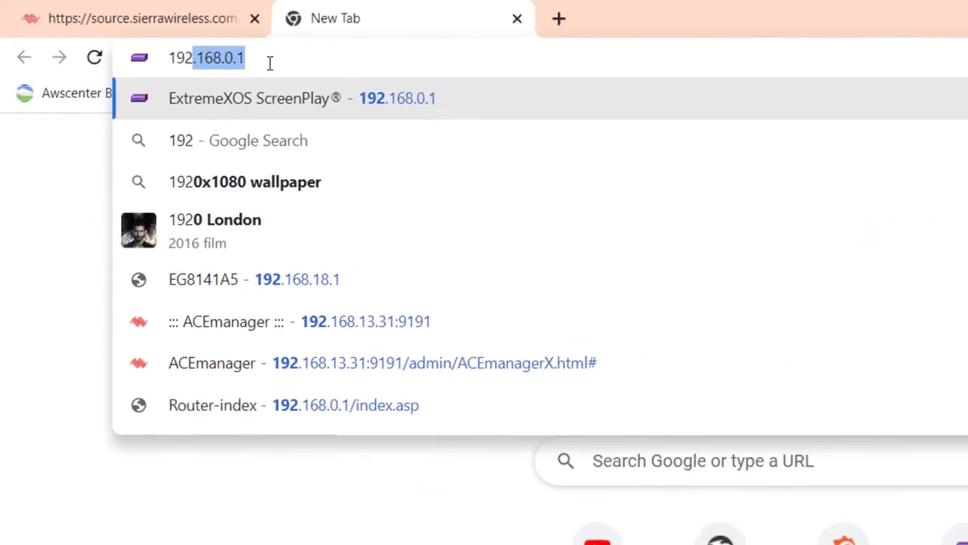
pyautogui.write('68.13.31')
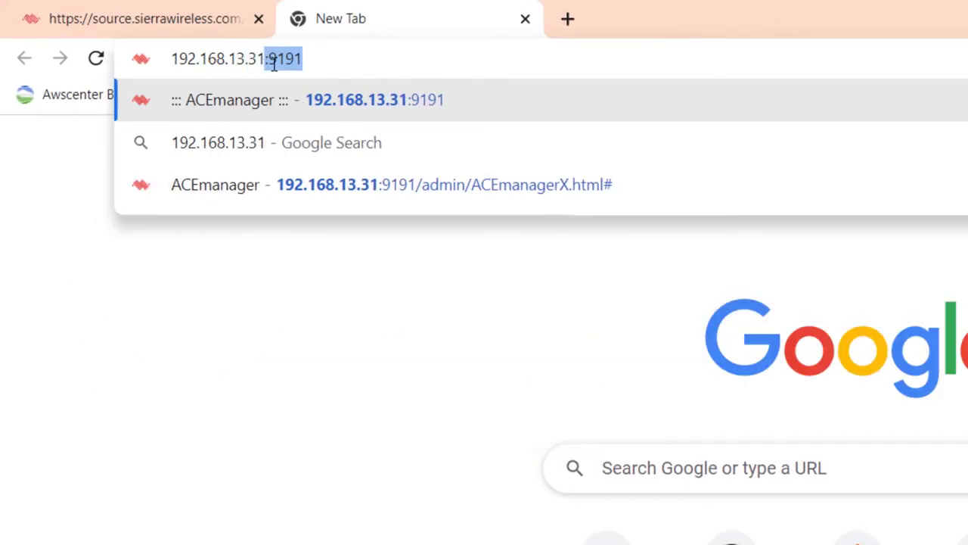
pyautogui.press('Right')
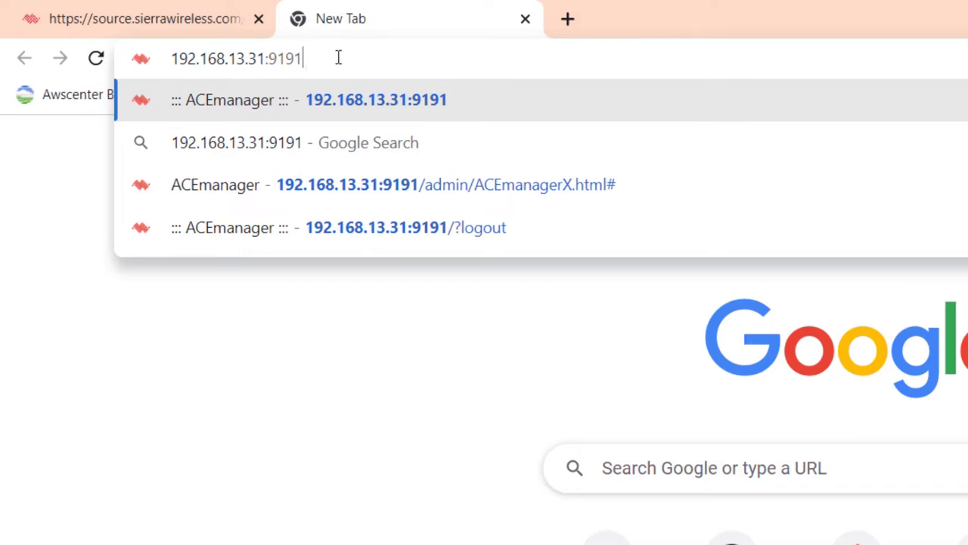
pyautogui.press('Return')
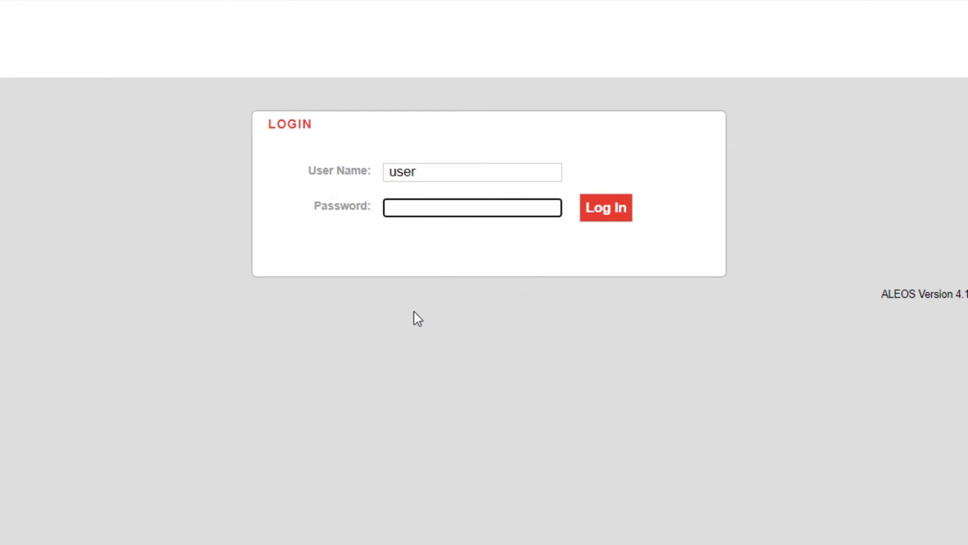
# Step: Log in with the router password and choose to keep the default password
pyautogui.write('12345')
pyautogui.click(605, 212)
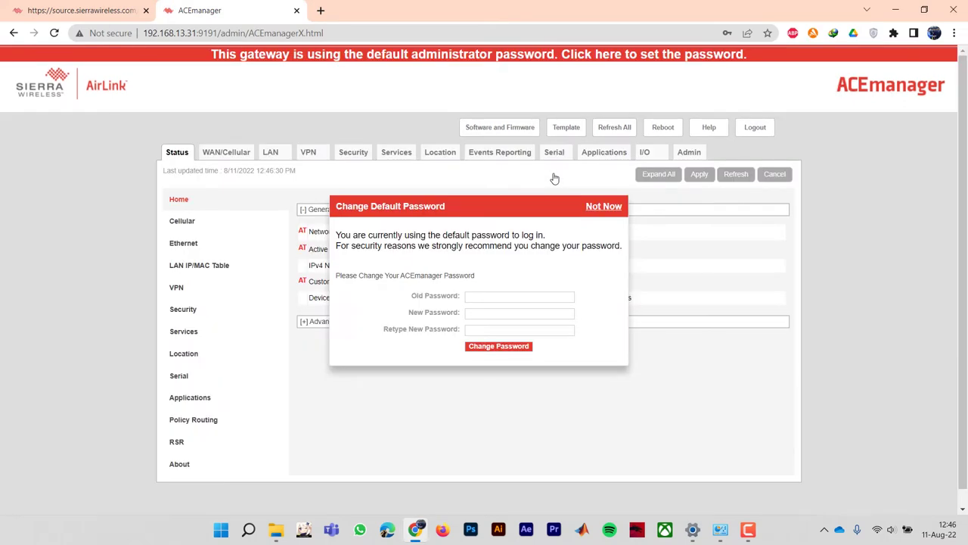
pyautogui.click(596, 207)
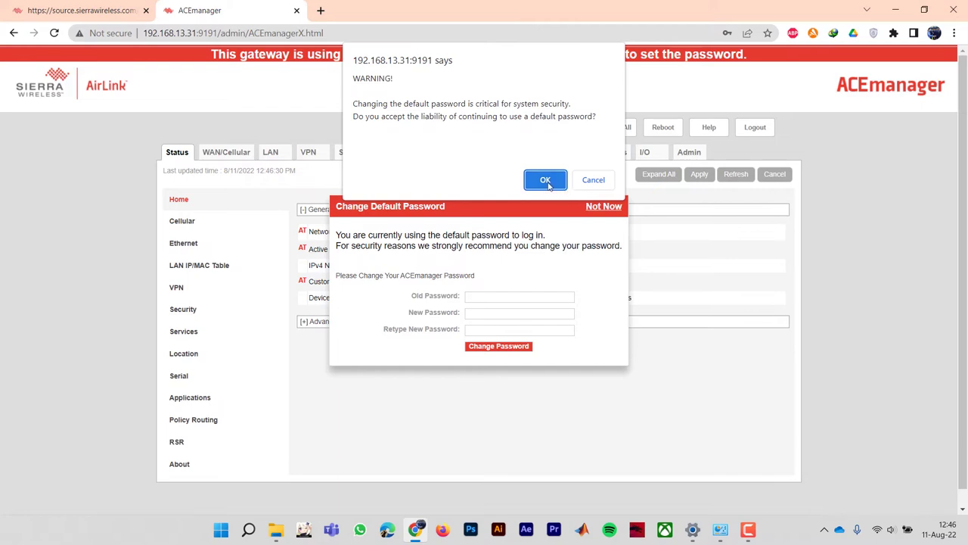
pyautogui.click(547, 180)
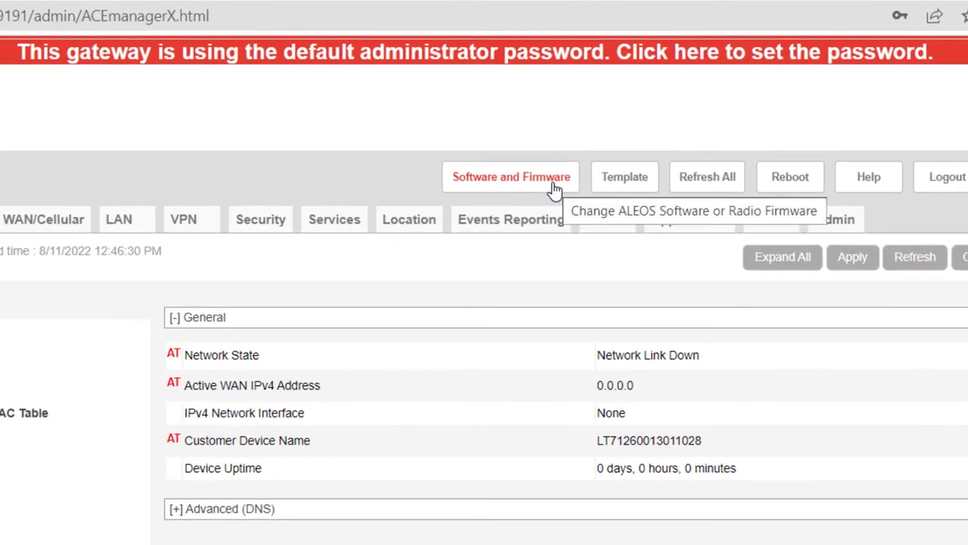
# Step: Select RV50_4.15.3.003.bin from bahan as the ALEOS software file and start the update
pyautogui.click(553, 186)
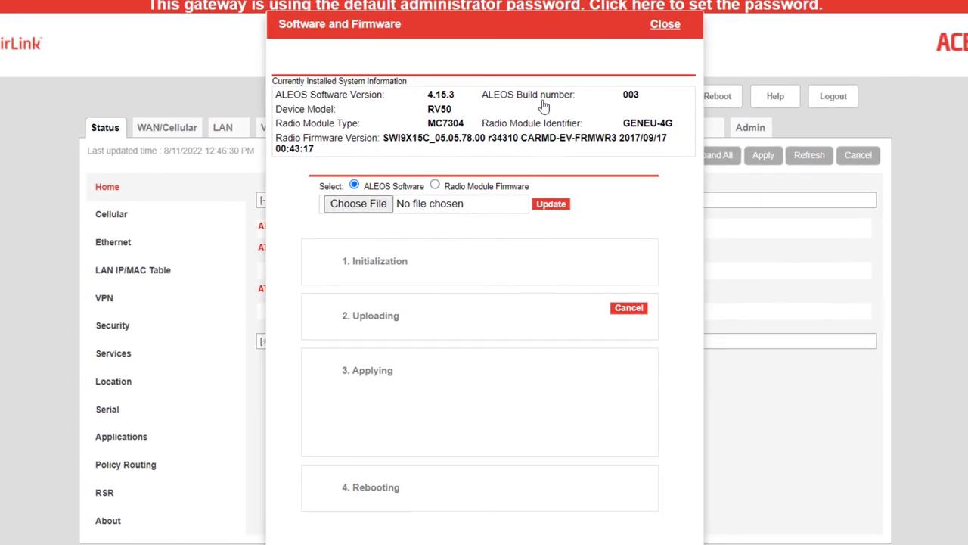
pyautogui.click(384, 204)
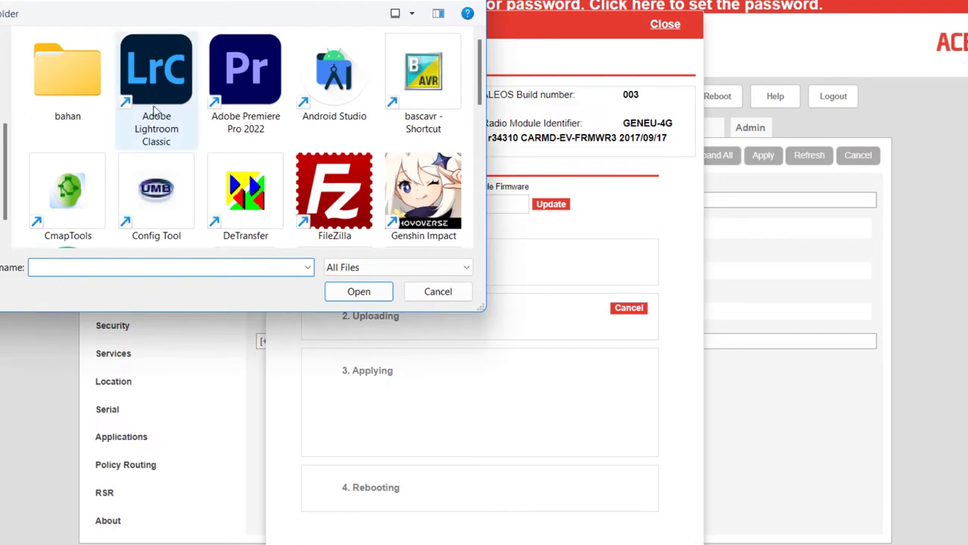
pyautogui.doubleClick(81, 93)
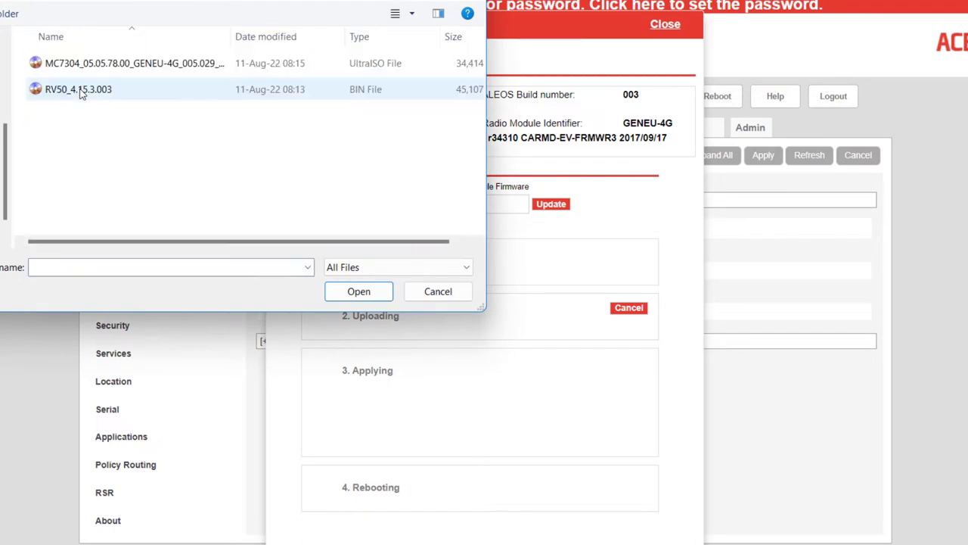
pyautogui.click(149, 89)
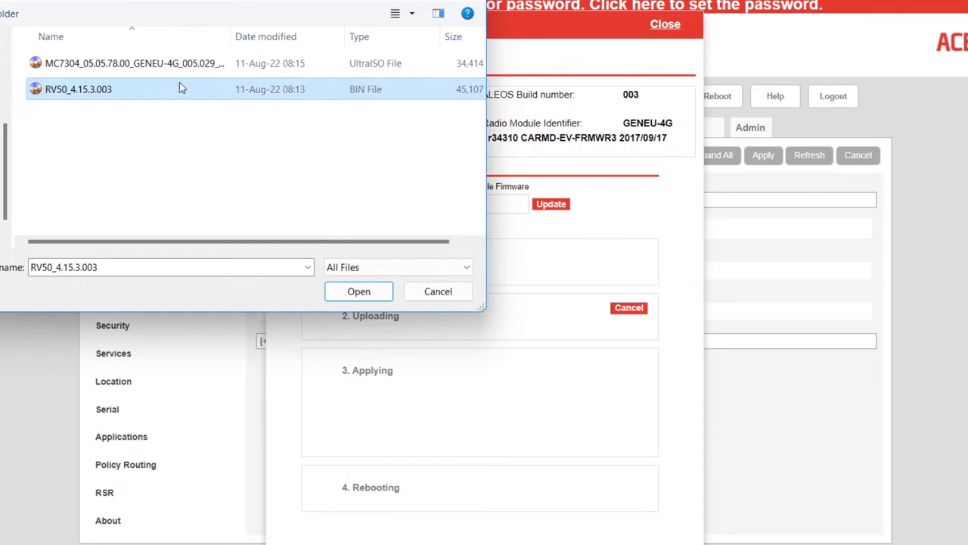
pyautogui.click(366, 293)
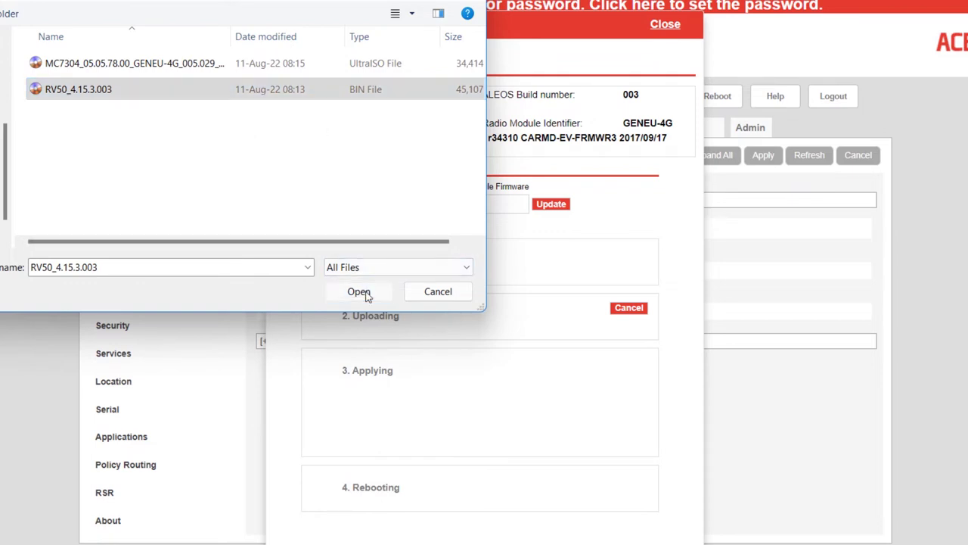
pyautogui.click(550, 205)
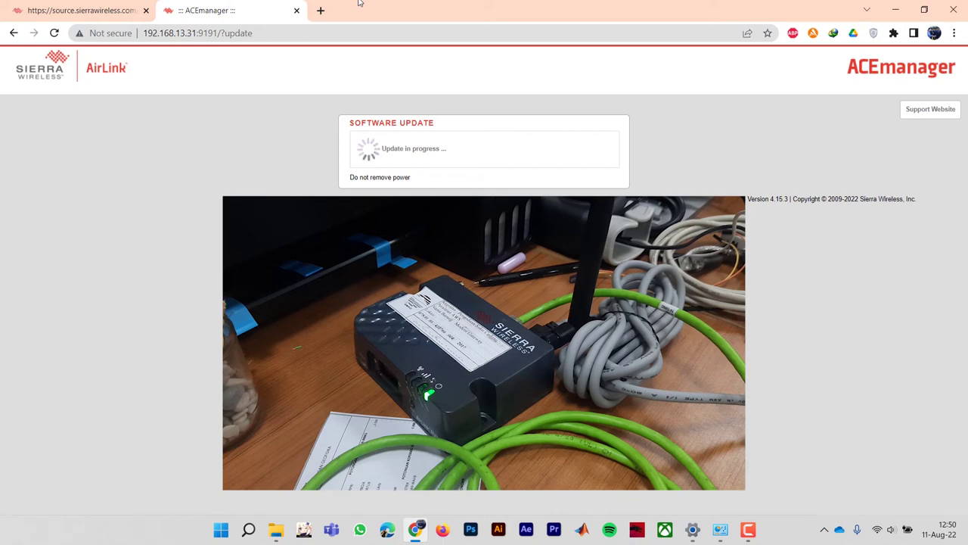
# Step: Reload 192.168.13.31:9191 in a new tab and close the duplicate ACEmanager tab
pyautogui.click(319, 11)
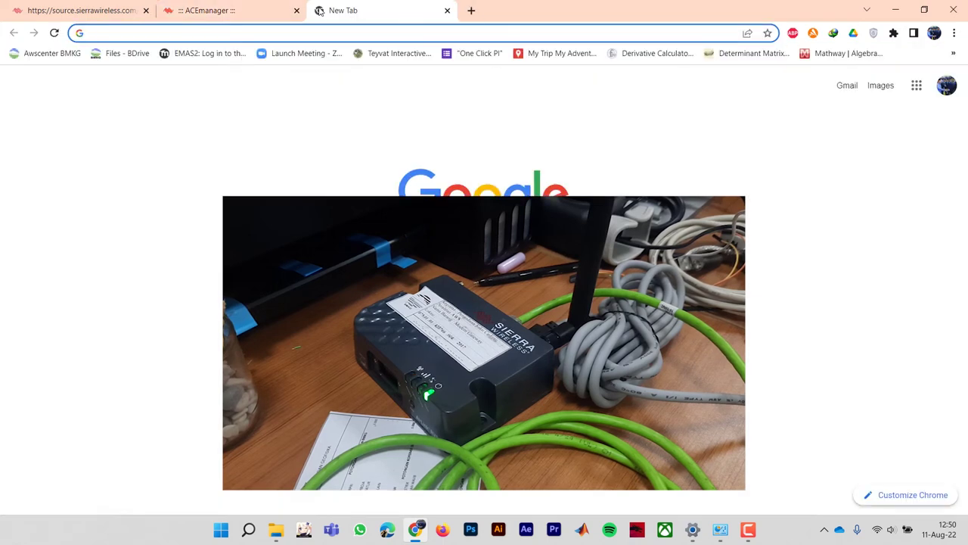
pyautogui.write('192.168.0.1')
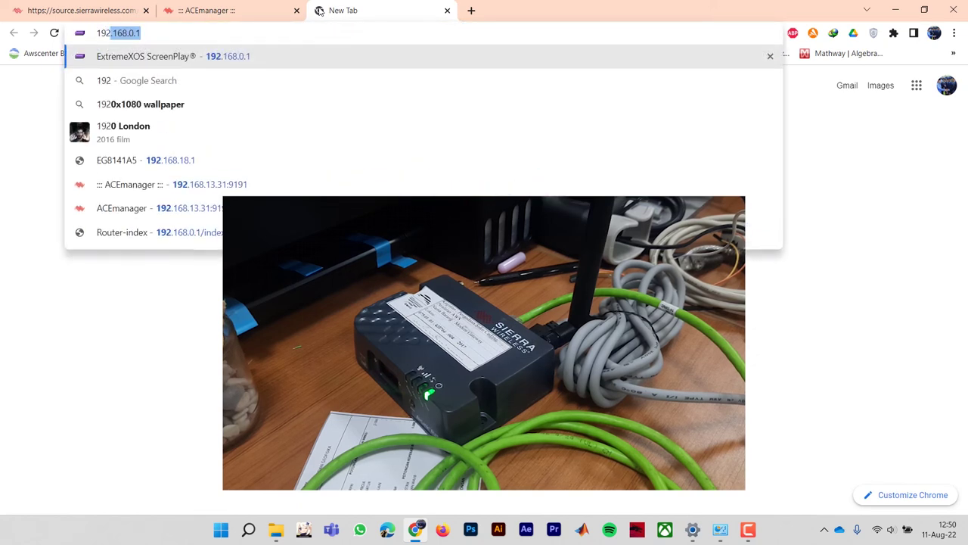
pyautogui.press('Down')
pyautogui.press('Down')
pyautogui.press('Down')
pyautogui.press('Down')
pyautogui.press('Down')
pyautogui.press('Return')
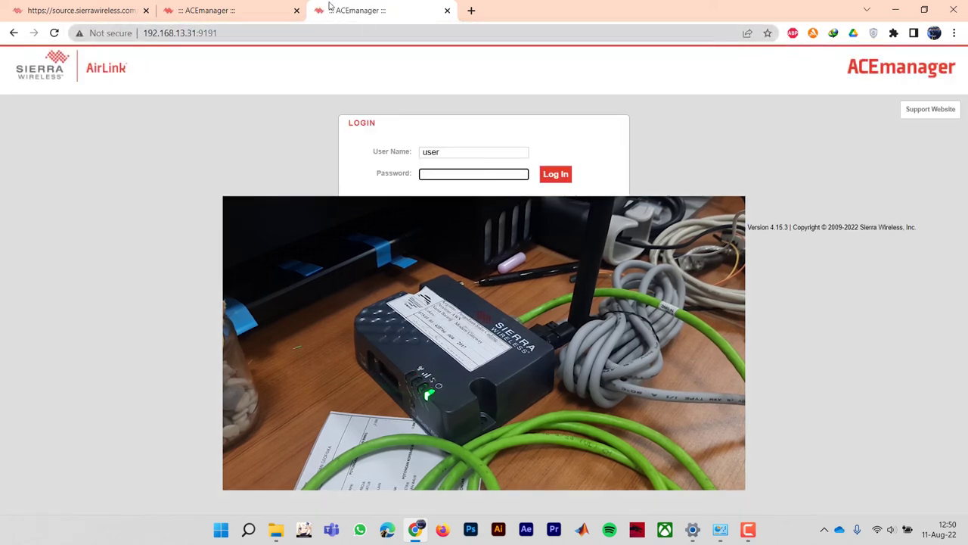
pyautogui.click(290, 7)
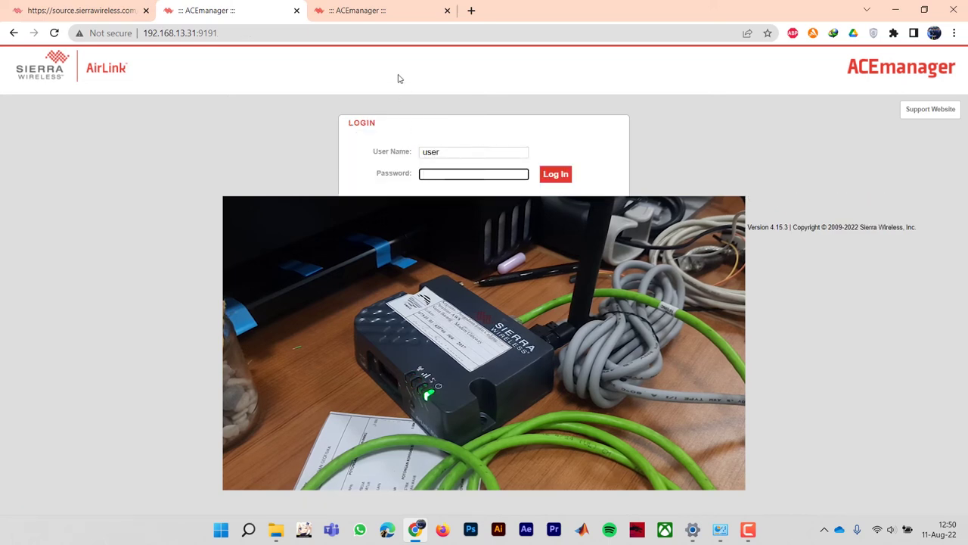
pyautogui.click(447, 11)
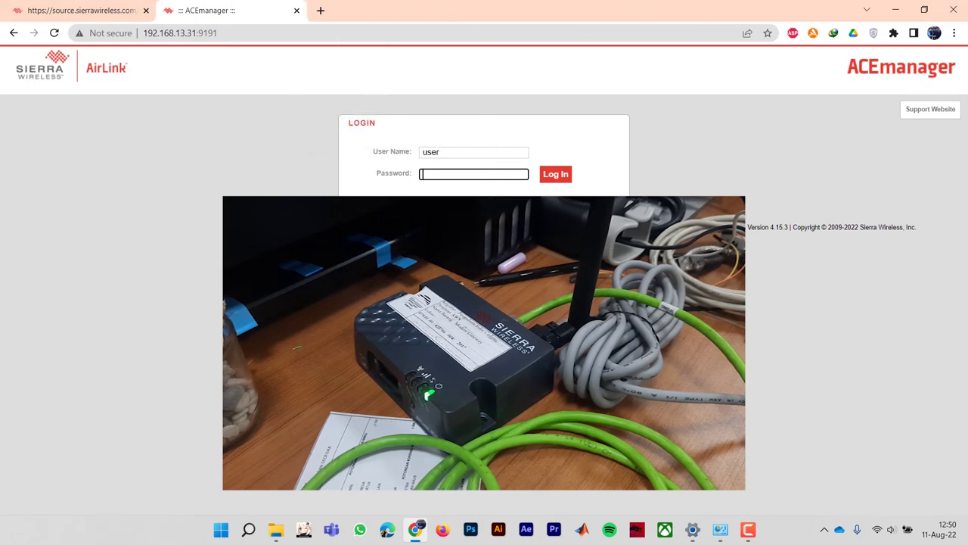
# Step: Log in with the router password, keep the default password, and open Status > About
pyautogui.write('12345')
pyautogui.click(563, 175)
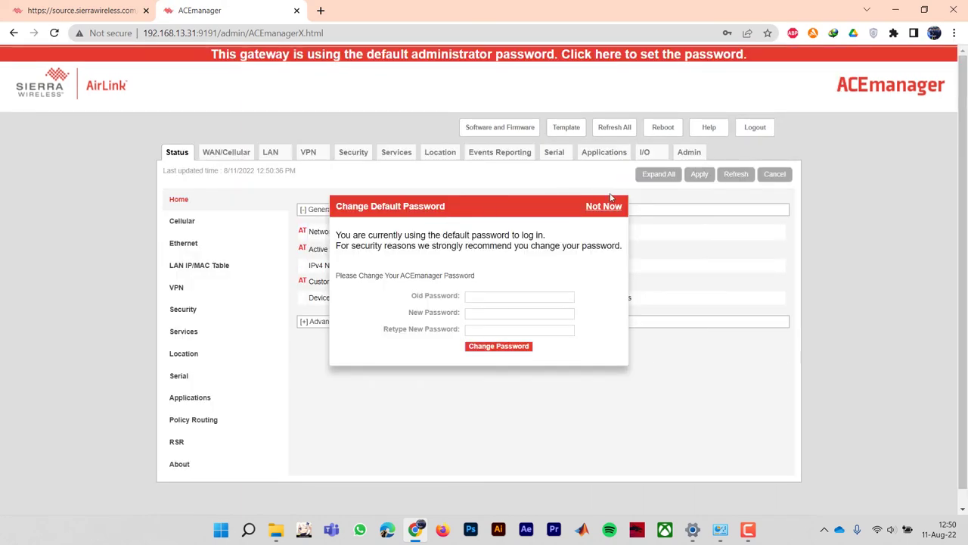
pyautogui.click(603, 206)
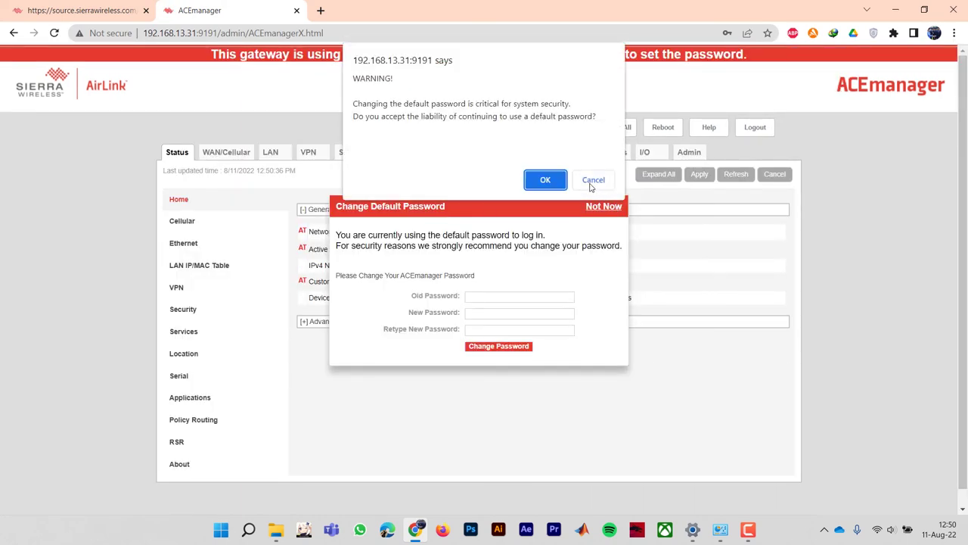
pyautogui.click(550, 180)
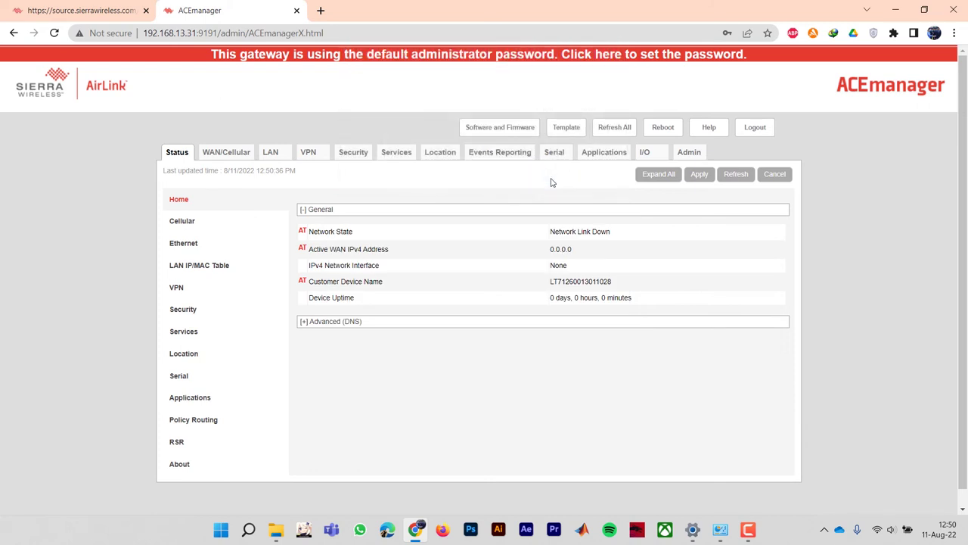
pyautogui.click(182, 472)
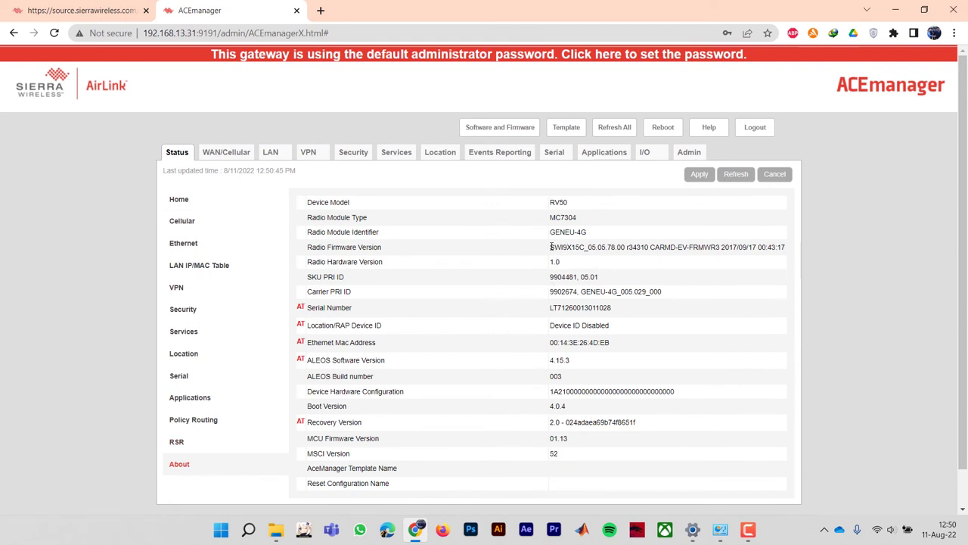
pyautogui.moveTo(550, 247); pyautogui.dragTo(622, 248)
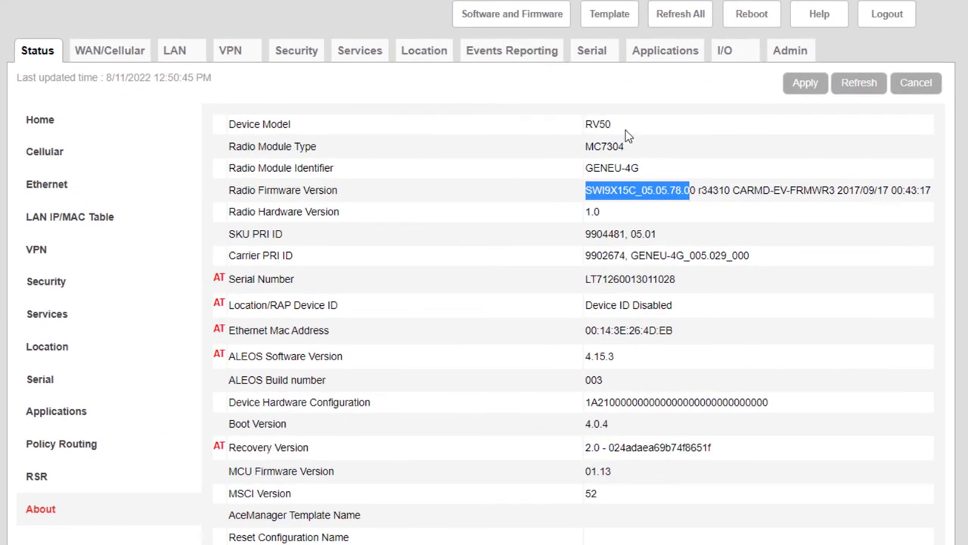
pyautogui.click(628, 146)
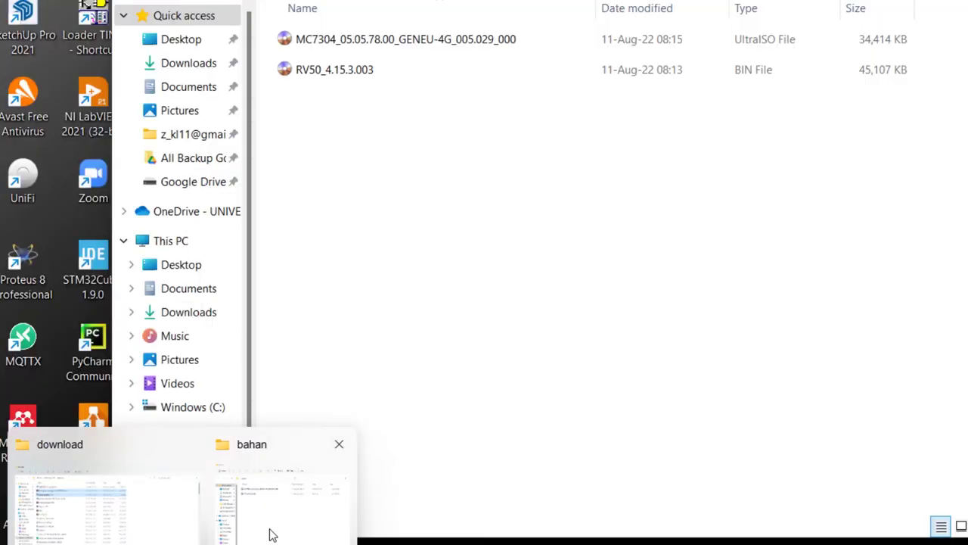
pyautogui.click(268, 531)
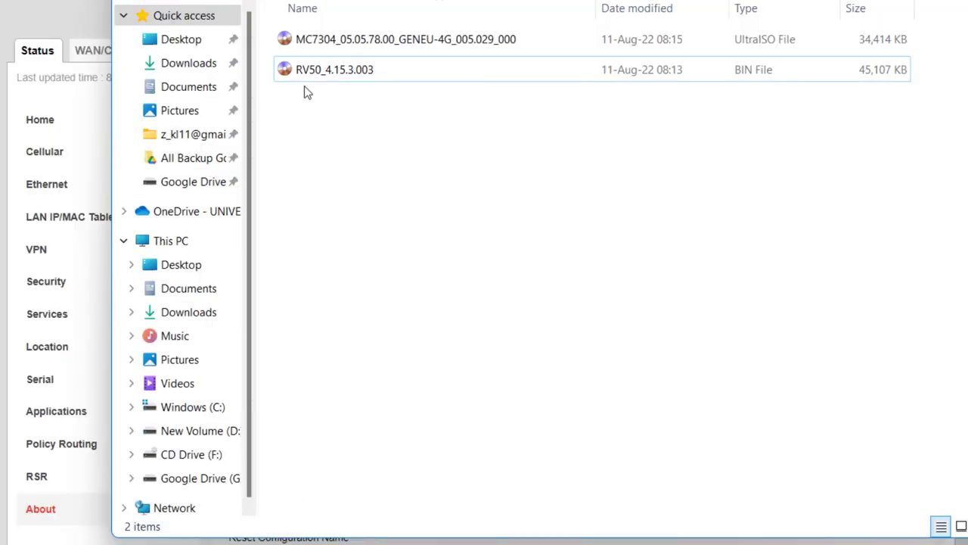
pyautogui.click(318, 42)
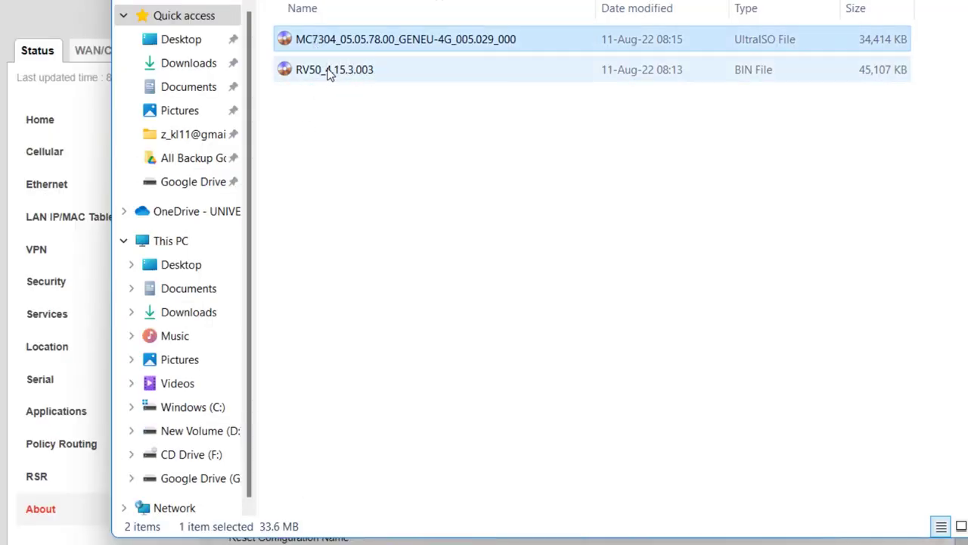
pyautogui.click(331, 72)
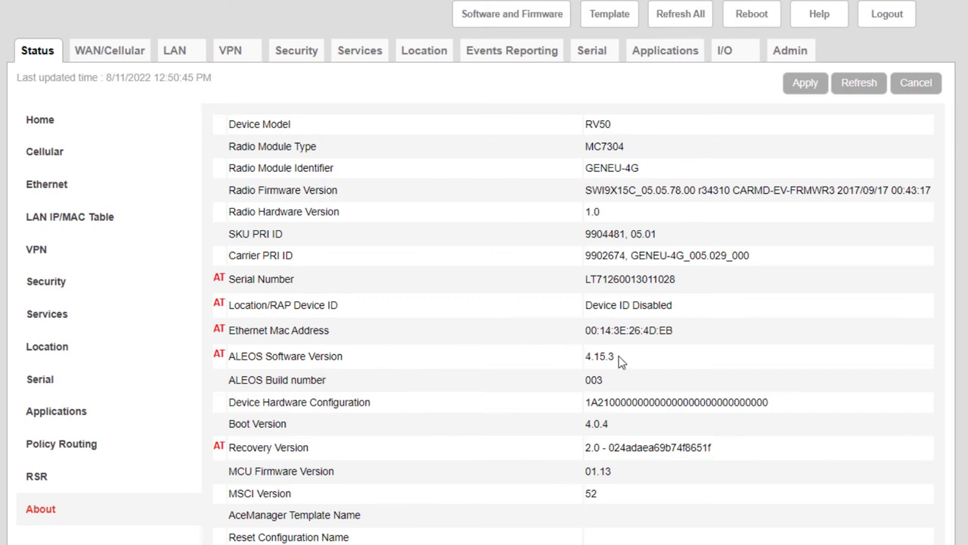
pyautogui.moveTo(623, 362); pyautogui.dragTo(584, 357)
pyautogui.click(587, 363)
pyautogui.moveTo(628, 148); pyautogui.dragTo(584, 147)
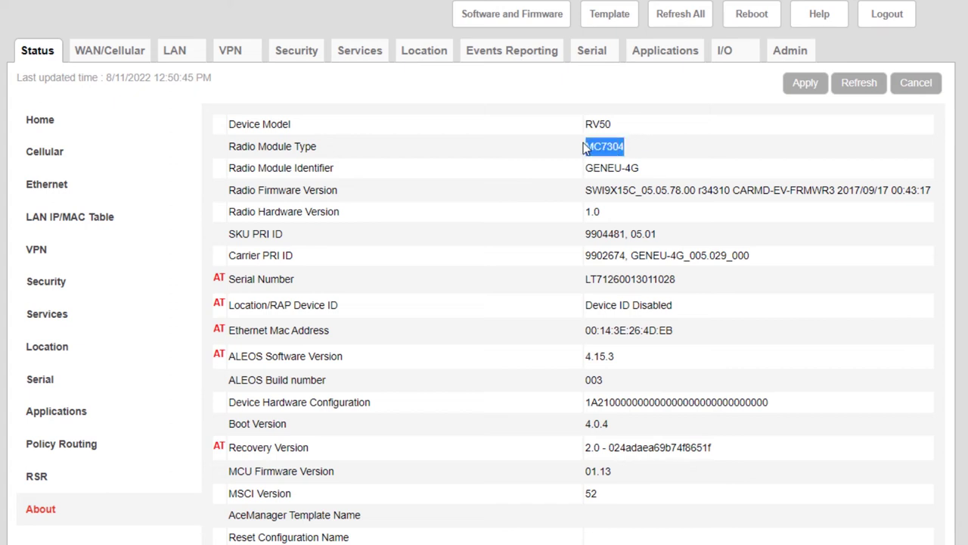
pyautogui.click(649, 159)
pyautogui.moveTo(620, 361); pyautogui.dragTo(587, 359)
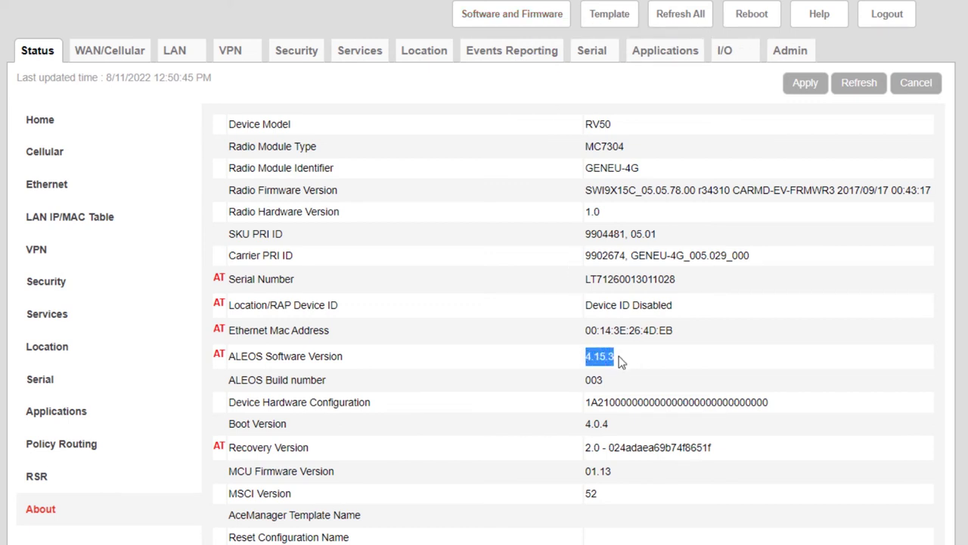
pyautogui.click(620, 361)
# Step: Show Software and Firmware: ALEOS 4.15.3 build 003, MC7304 radio firmware SWI9X15C_05.05.78.00
pyautogui.click(484, 15)
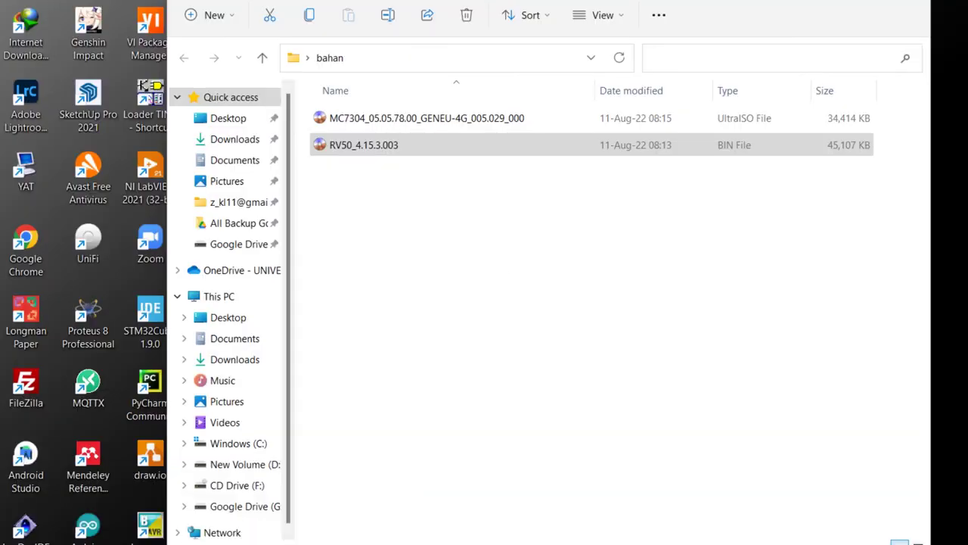
pyautogui.click(368, 477)
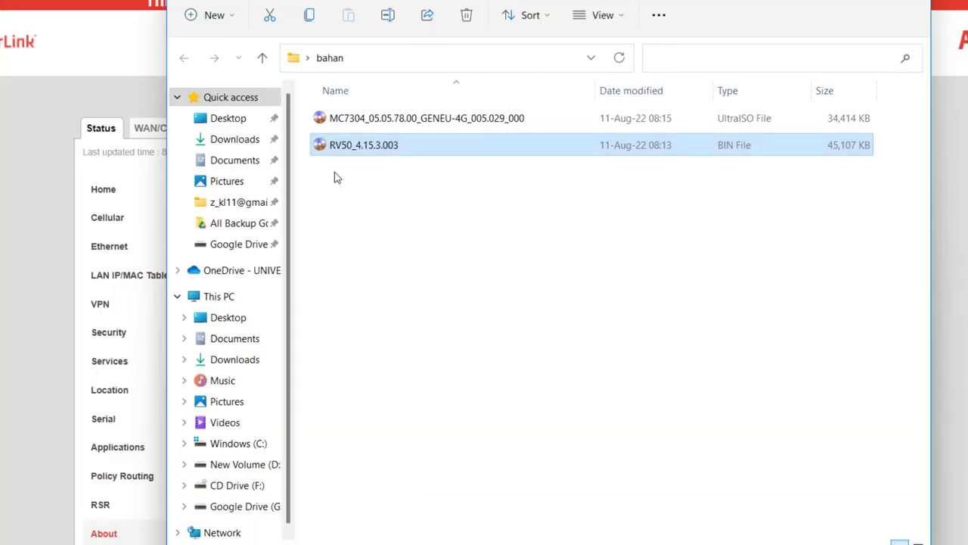
pyautogui.click(837, 2)
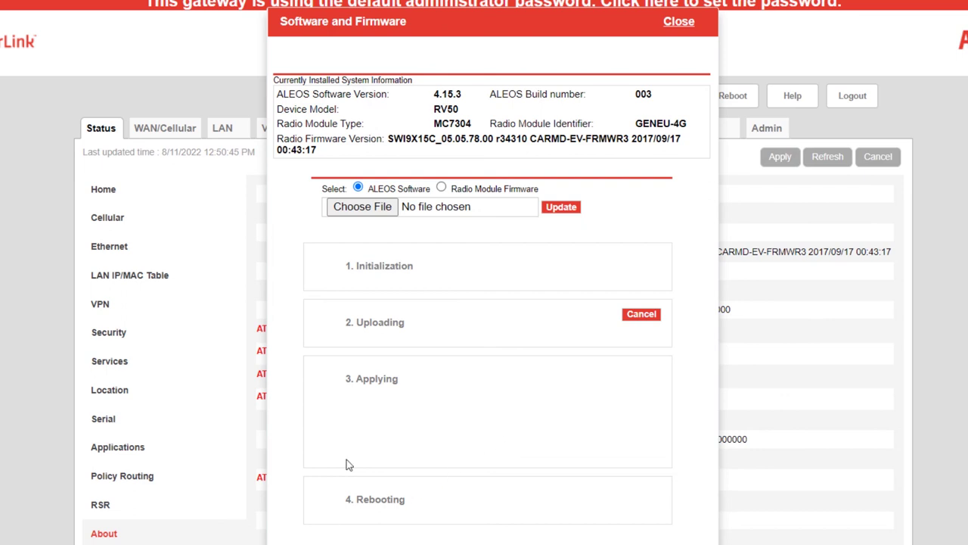
# Step: Select the MC7304 firmware file in the bahan folder, then close the Software and Firmware dialog
pyautogui.moveTo(234, 541)
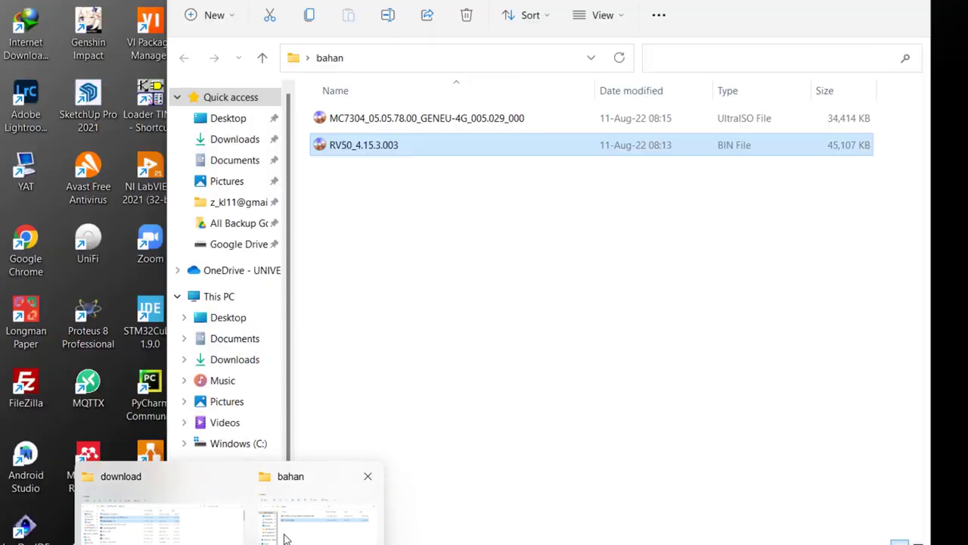
pyautogui.click(317, 507)
pyautogui.click(416, 125)
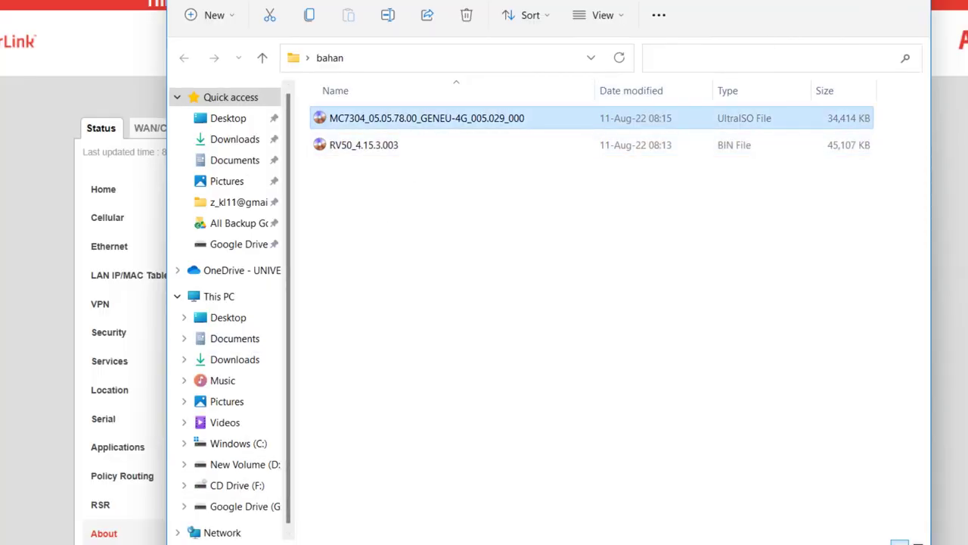
pyautogui.click(843, 1)
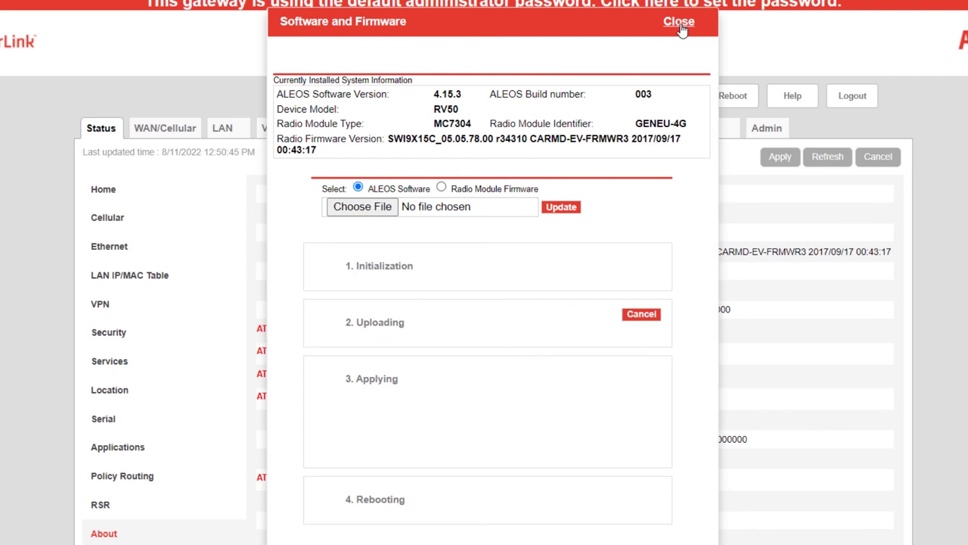
pyautogui.click(680, 24)
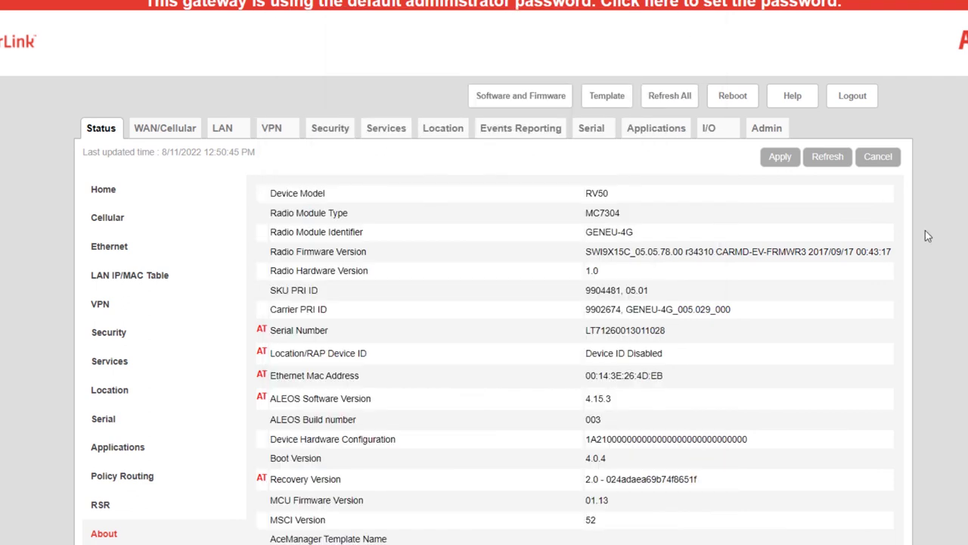